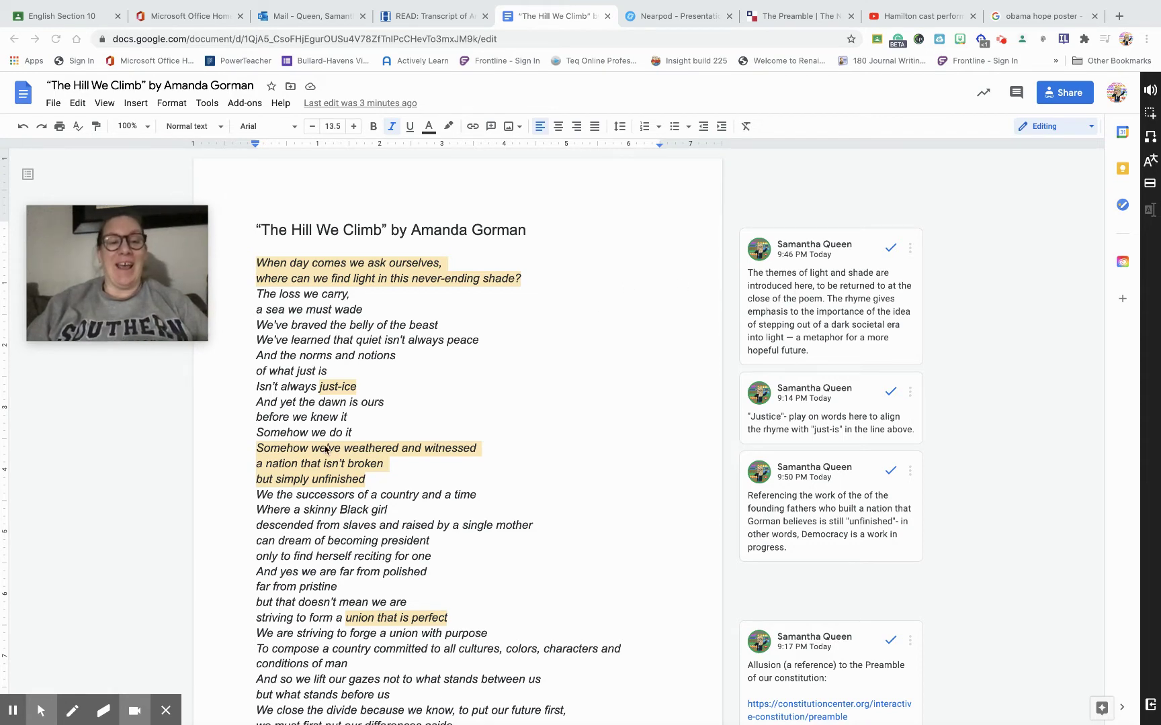
# Look through the annotated poem and its margin comments from beginning to end, including the Hamilton and Preamble allusions.
pyautogui.scroll(-15, 570, 461)
pyautogui.scroll(-10, 569, 460)
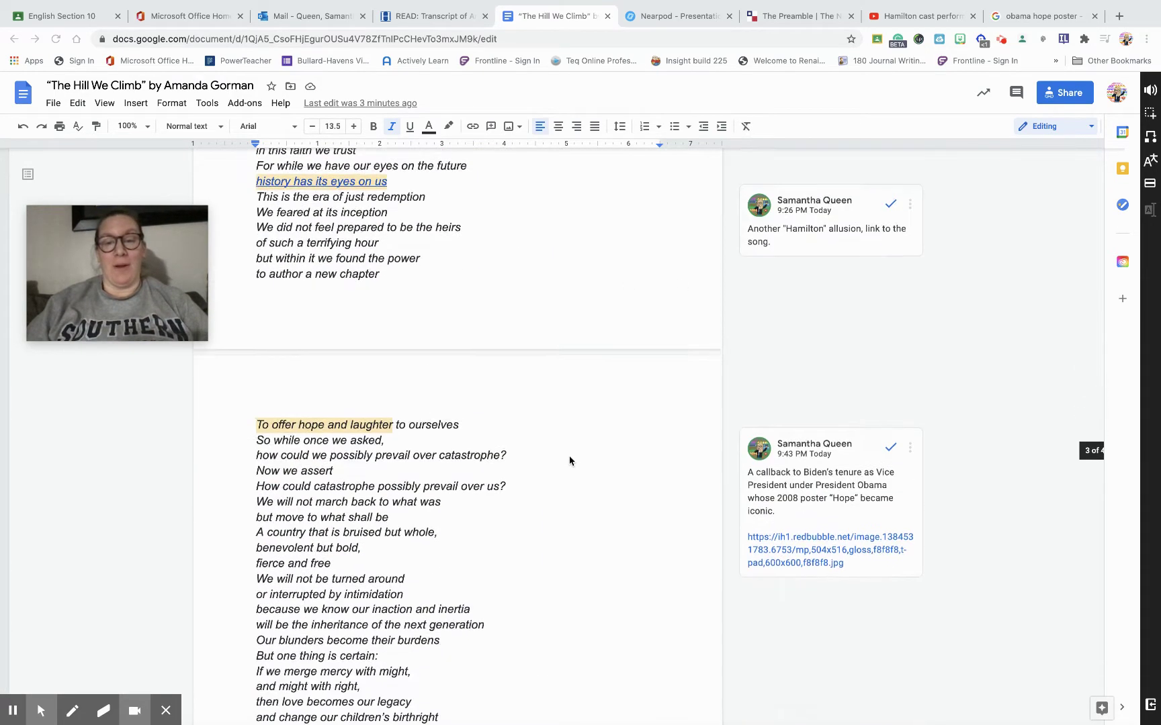
pyautogui.scroll(-9, 570, 460)
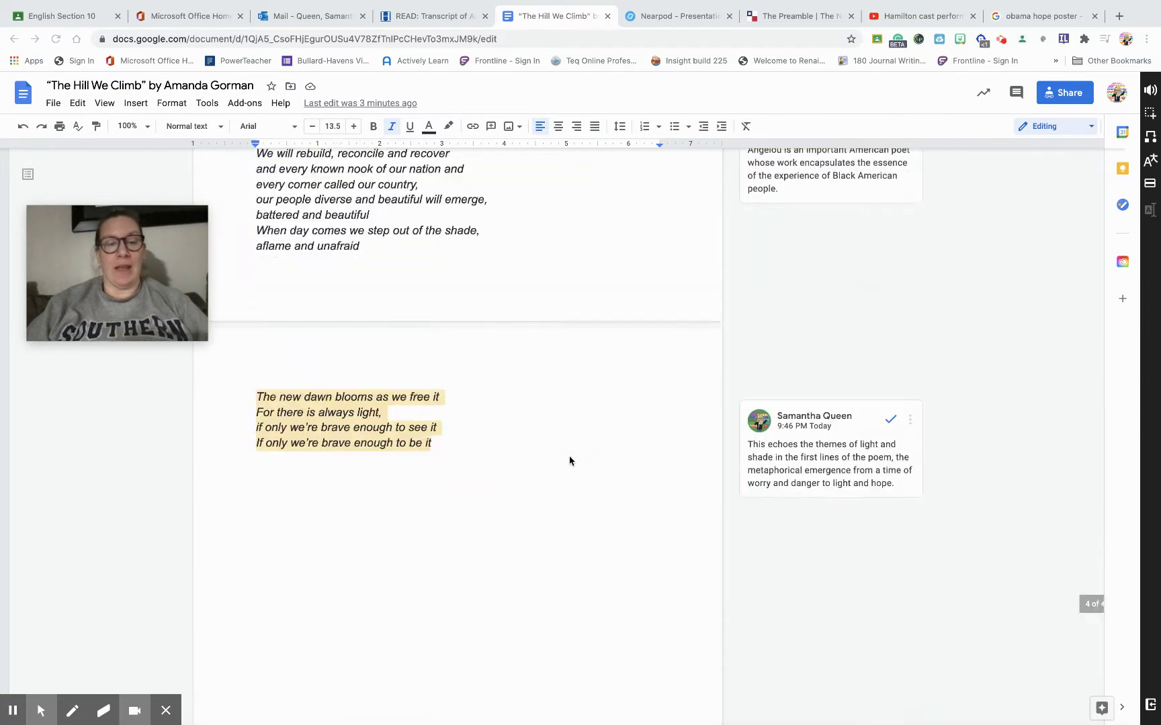
pyautogui.scroll(10, 570, 461)
pyautogui.scroll(20, 570, 461)
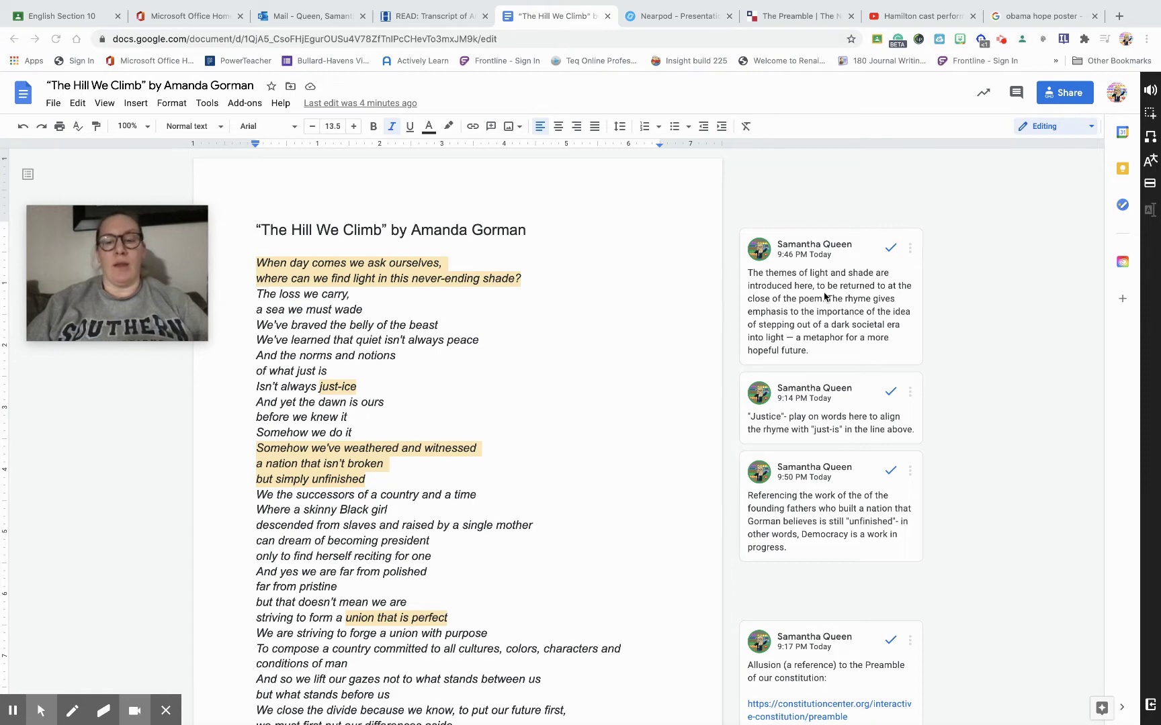
pyautogui.scroll(-6, 664, 420)
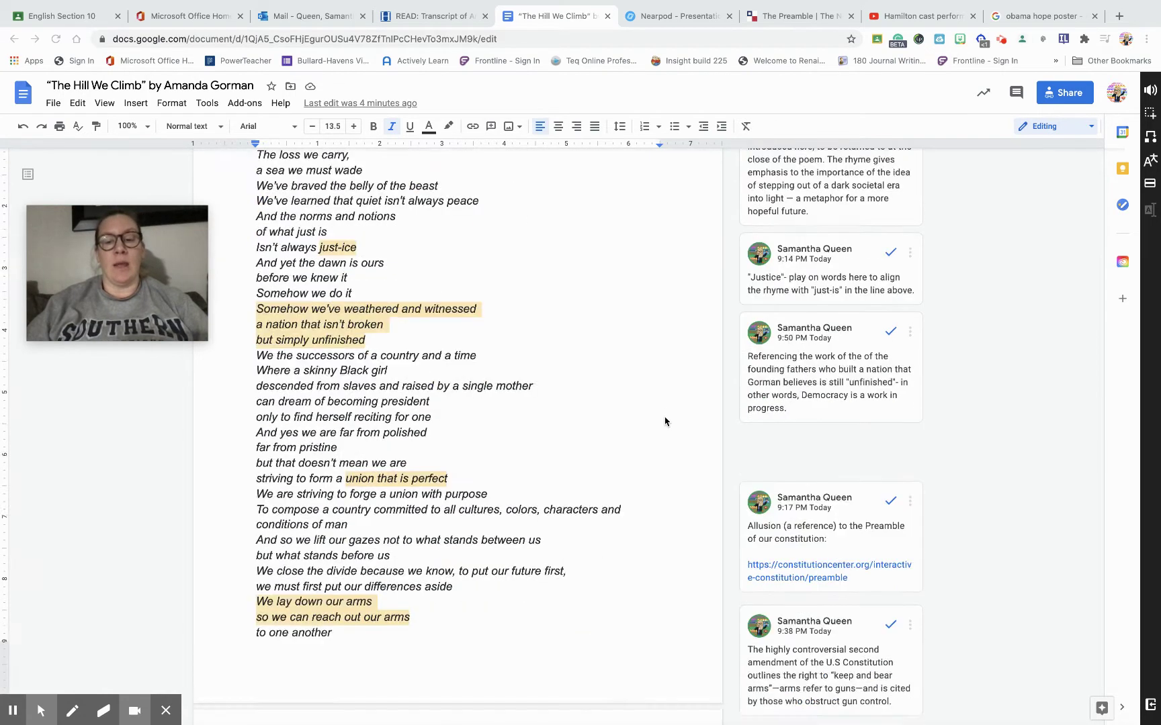
pyautogui.scroll(-8, 692, 453)
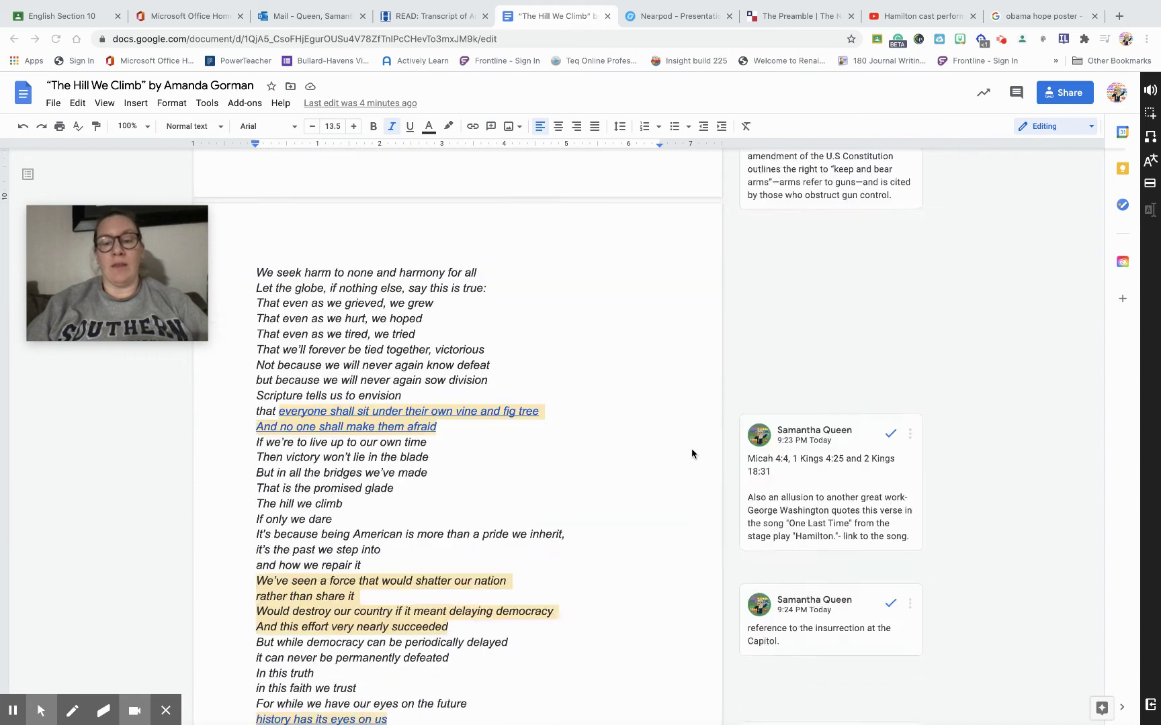
pyautogui.scroll(1, 692, 454)
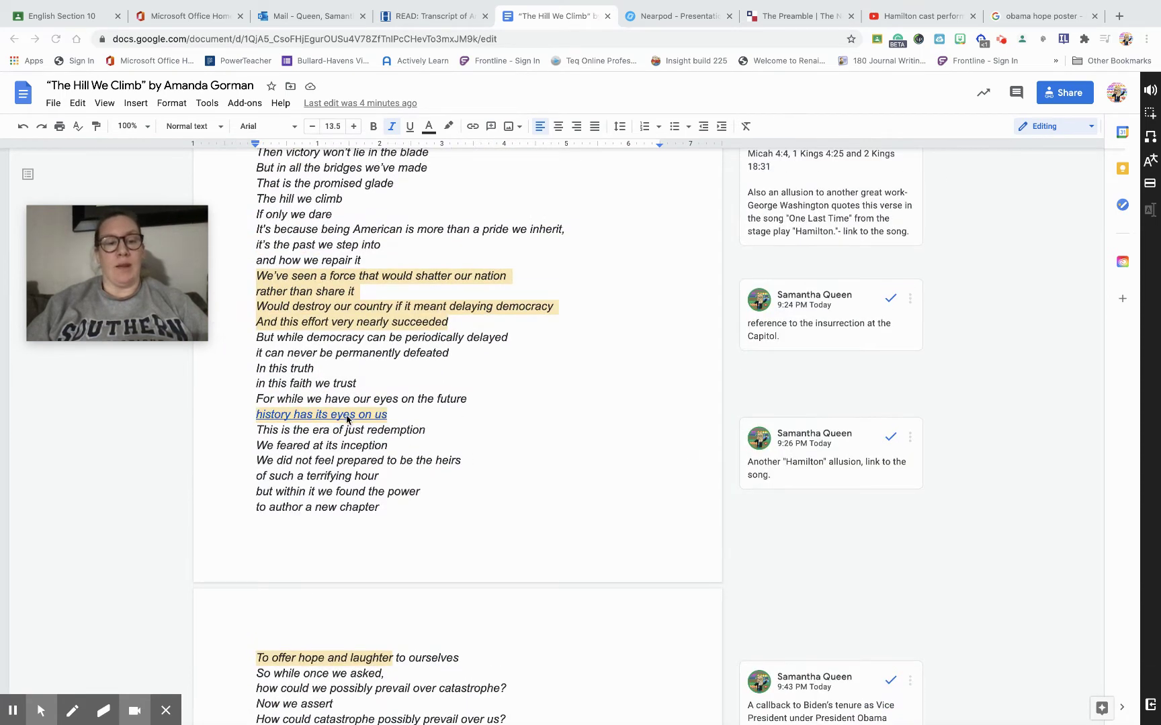
pyautogui.scroll(1, 581, 379)
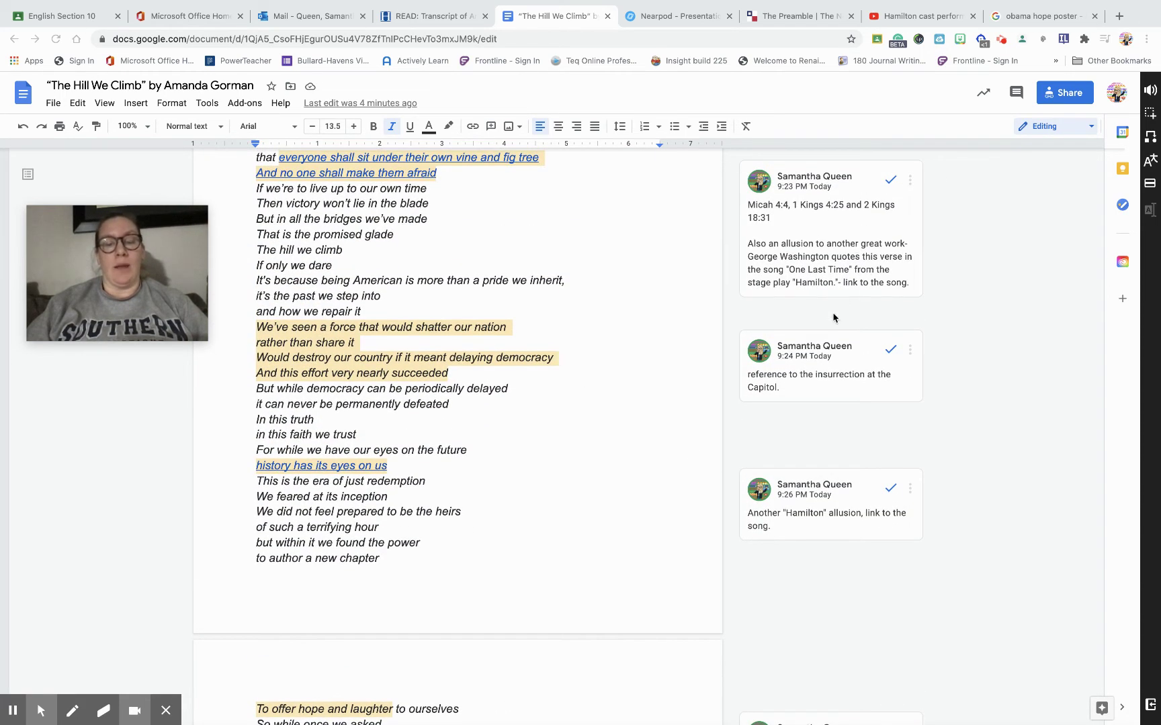
pyautogui.scroll(5, 591, 288)
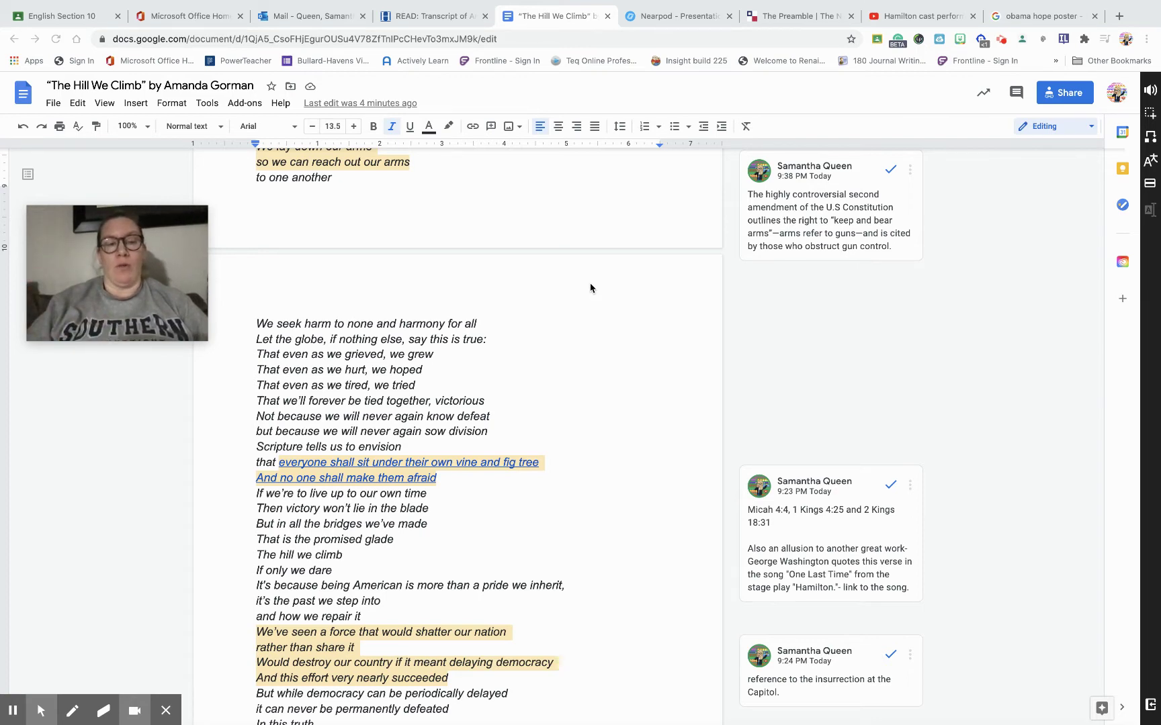
pyautogui.scroll(10, 591, 288)
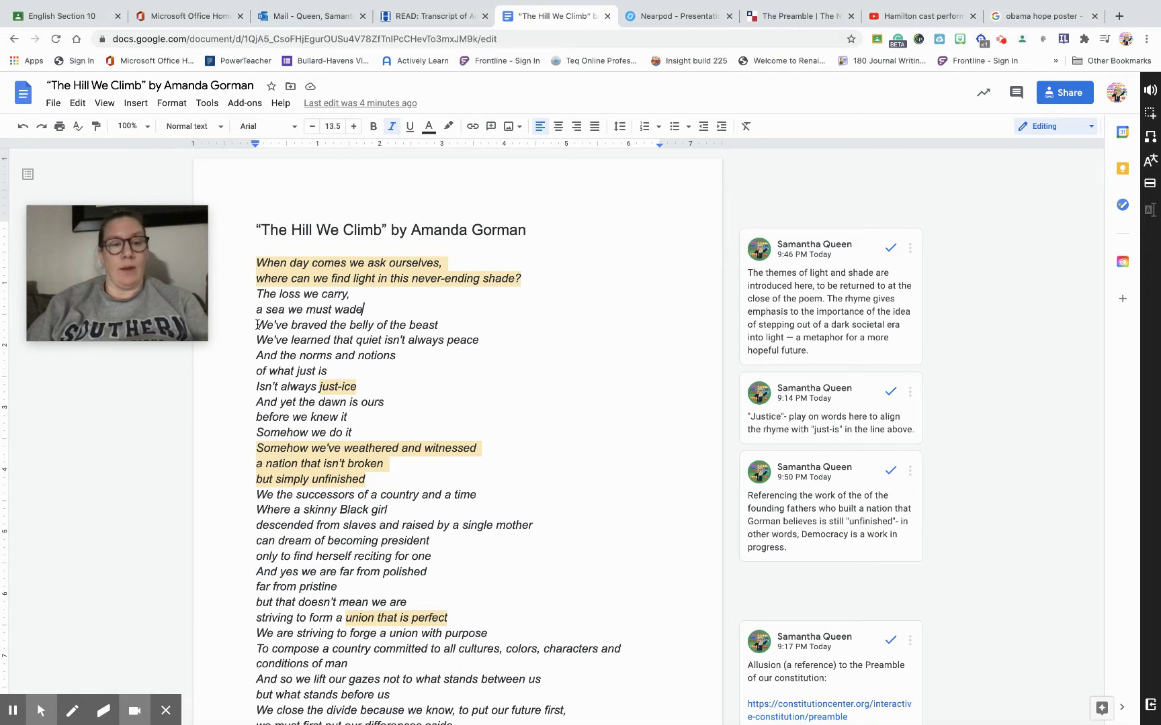
# Start a comment on "We've braved the belly of the beast" reading "this is an example of Pthos, because it makes the reader feel a little scared".
pyautogui.moveTo(256, 327); pyautogui.dragTo(438, 327)
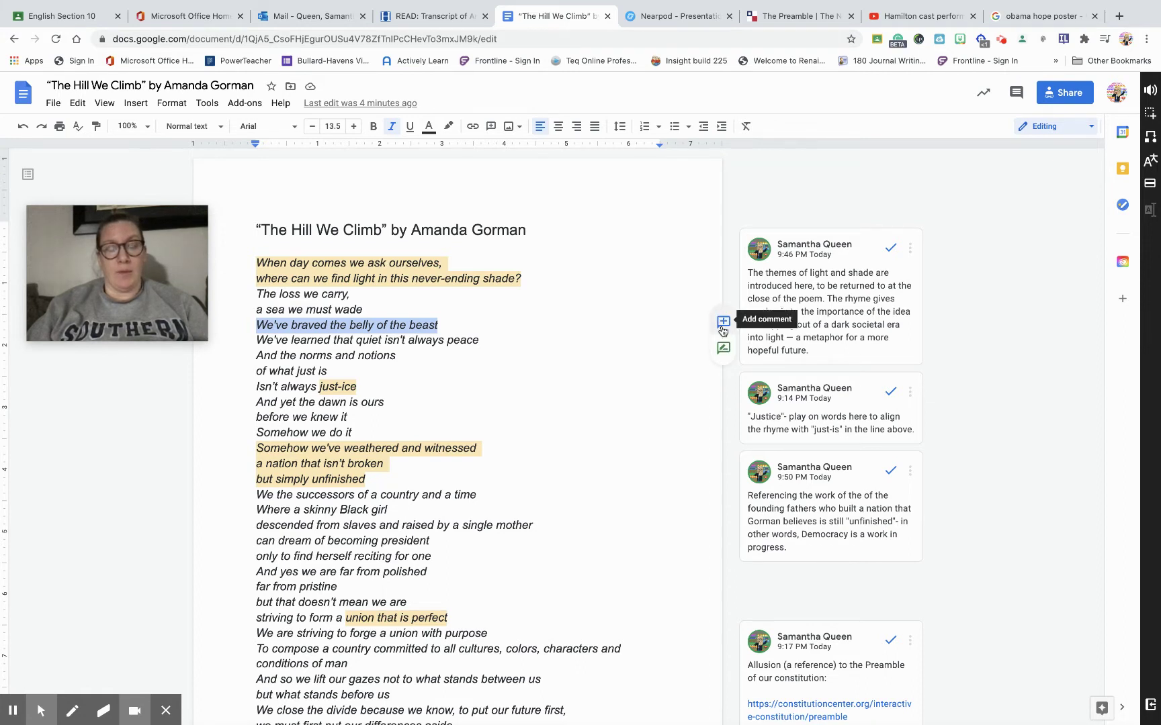
pyautogui.click(723, 321)
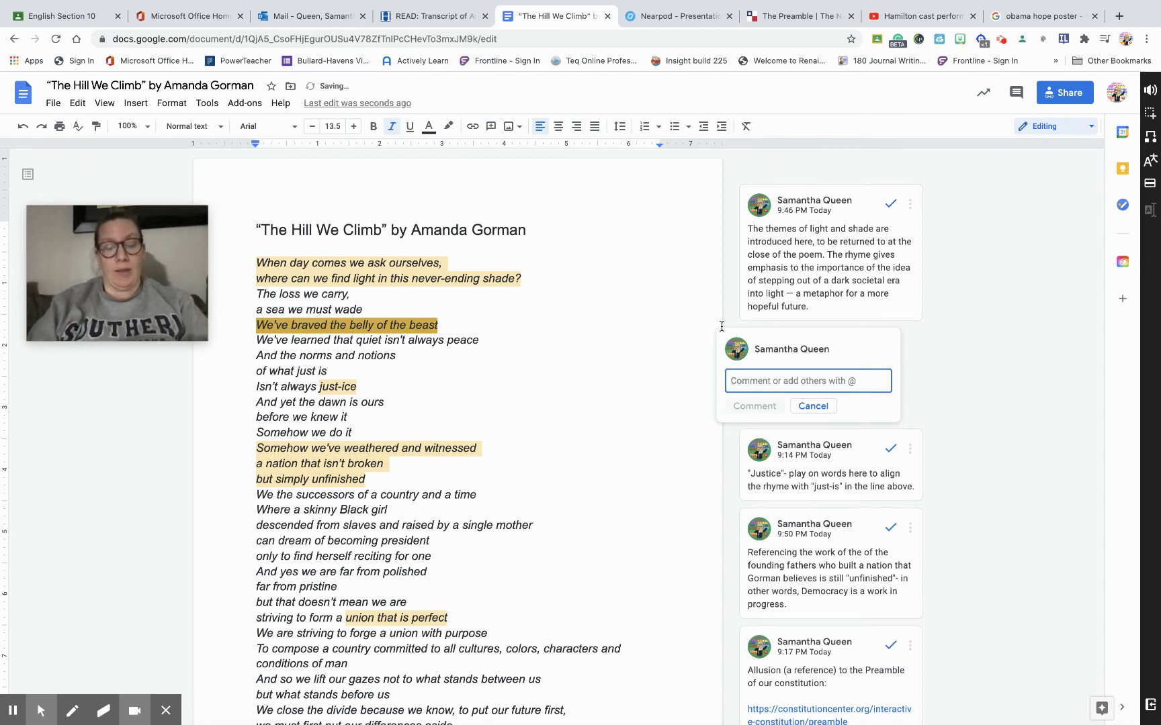
pyautogui.write('this ')
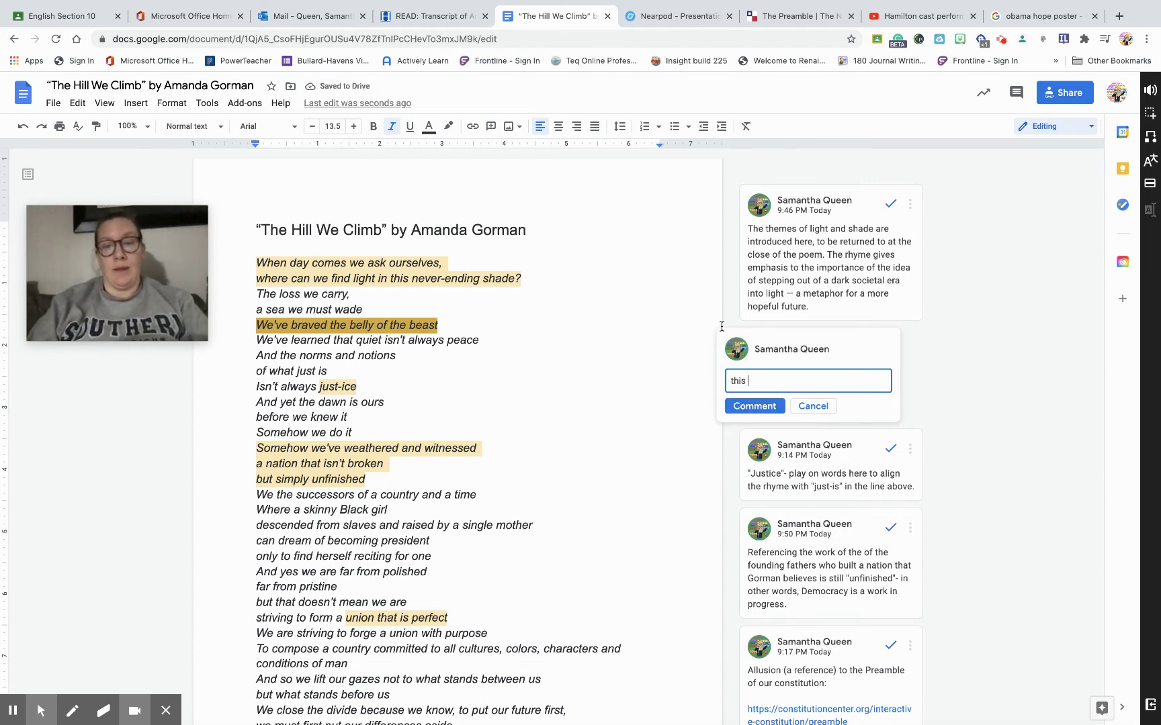
pyautogui.write('siis an ex')
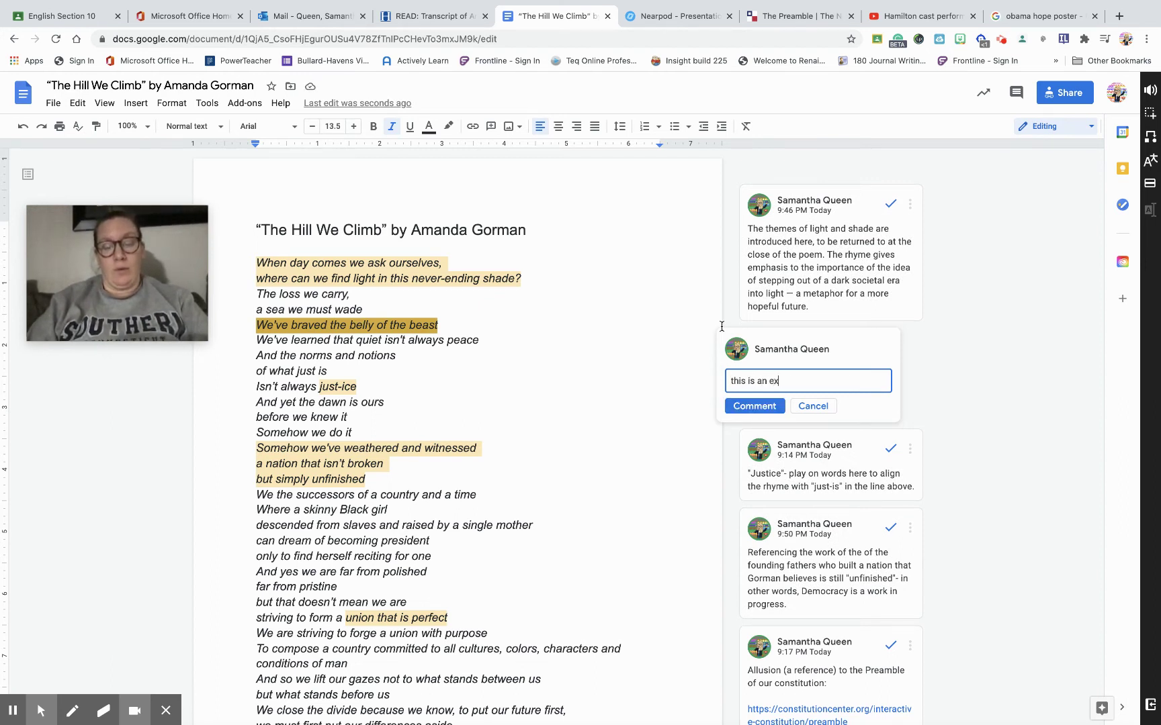
pyautogui.write('ample of ')
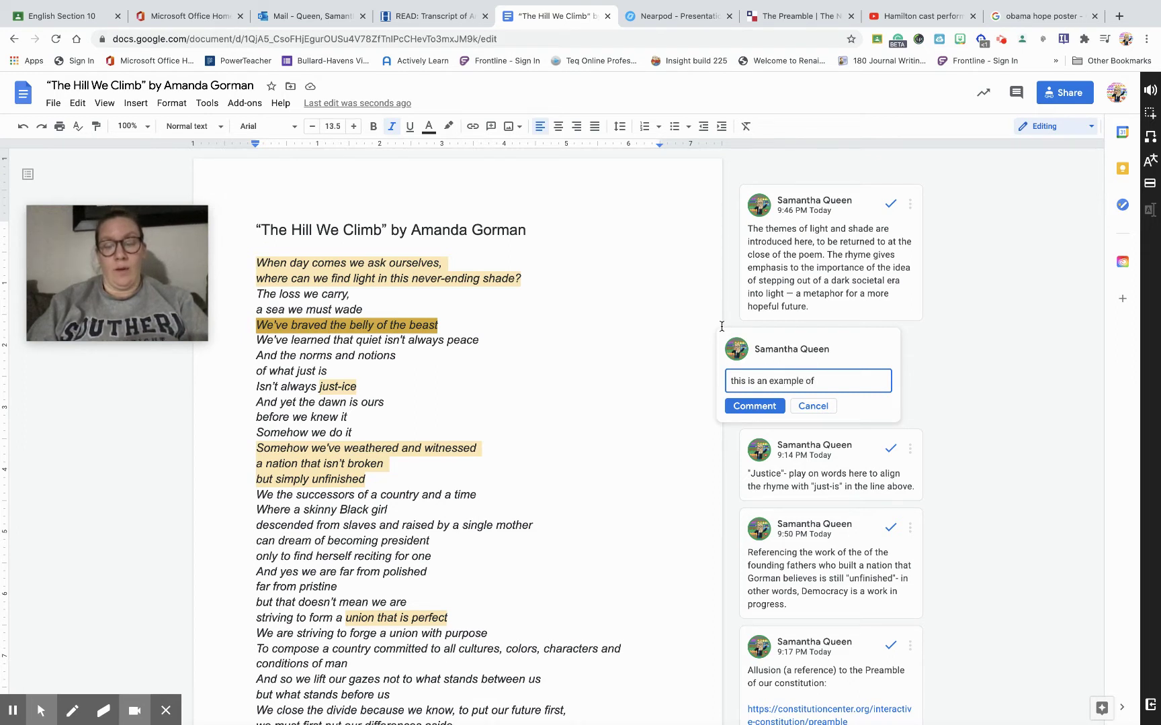
pyautogui.write('Pthos, becaus')
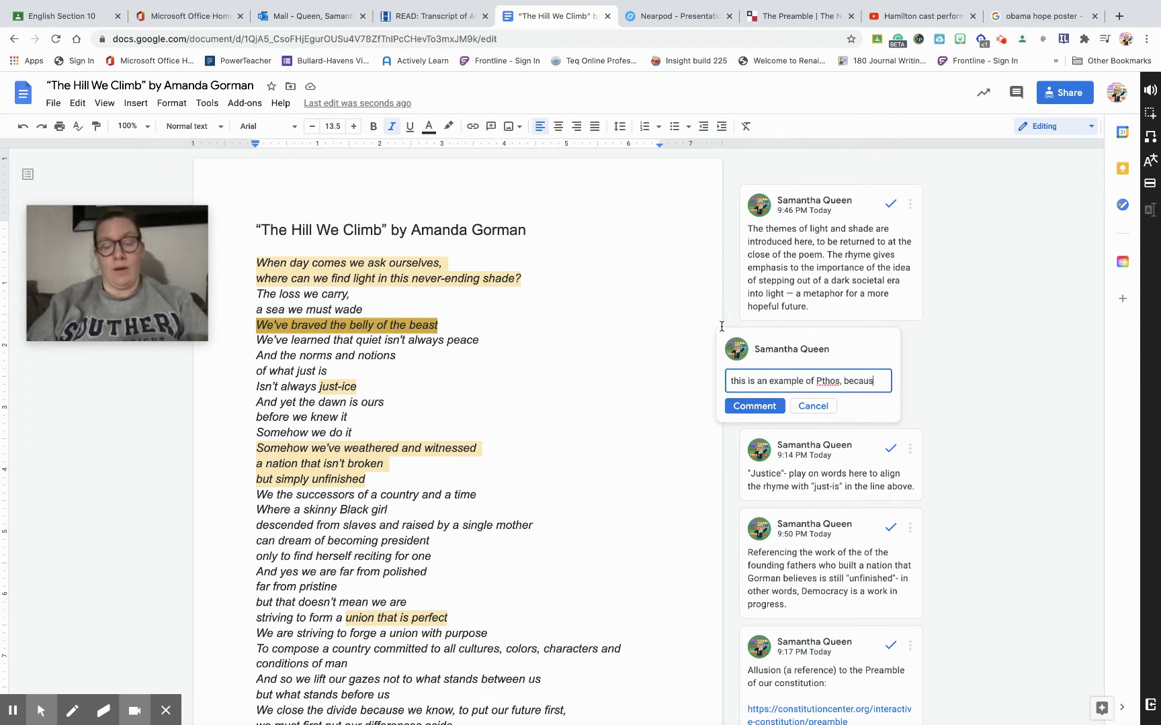
pyautogui.write('e it mad')
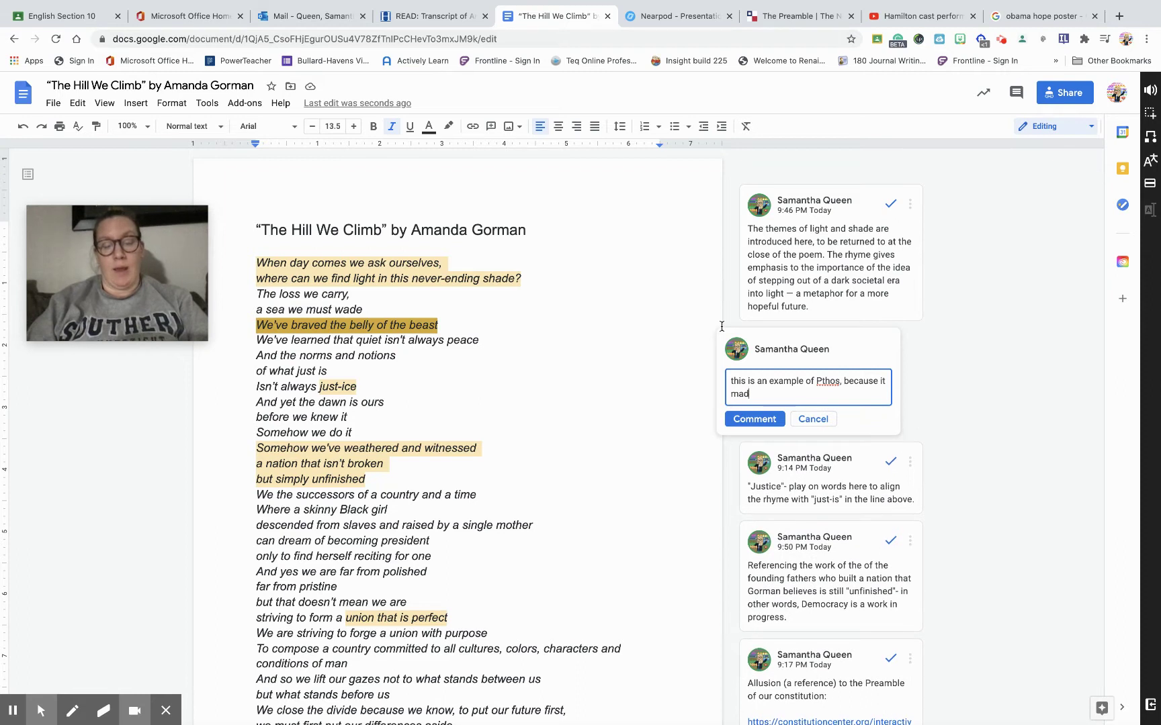
pyautogui.press('BackSpace')
pyautogui.write('s')
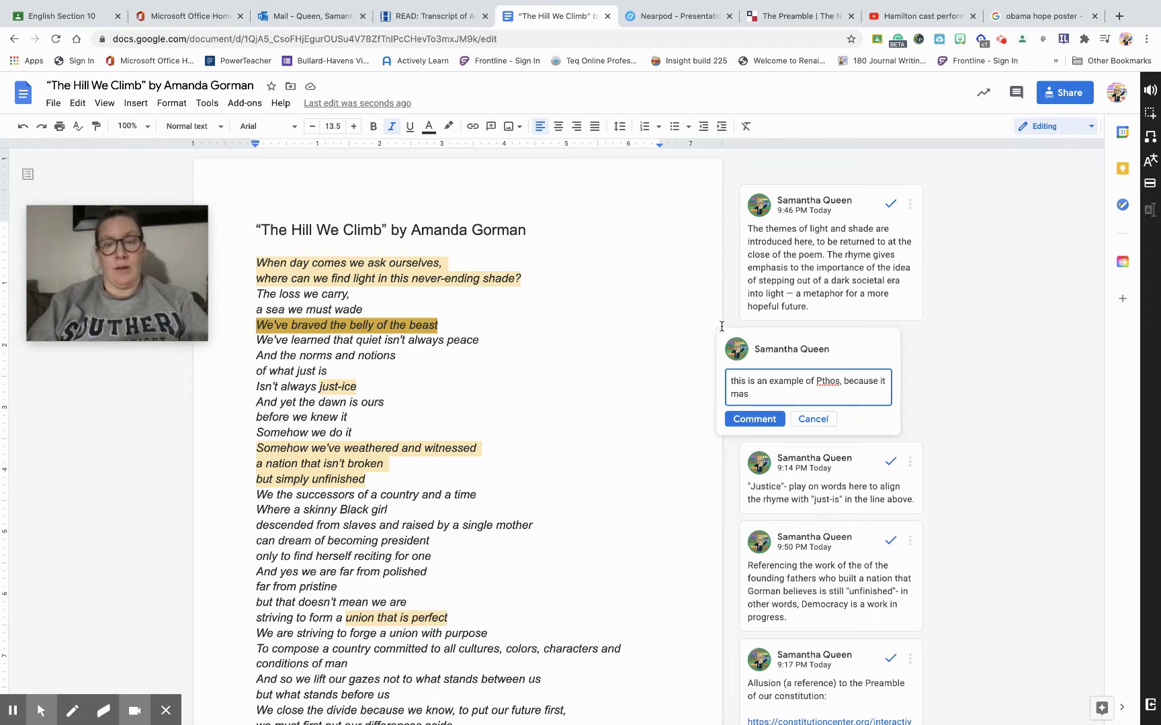
pyautogui.write('e es the rea')
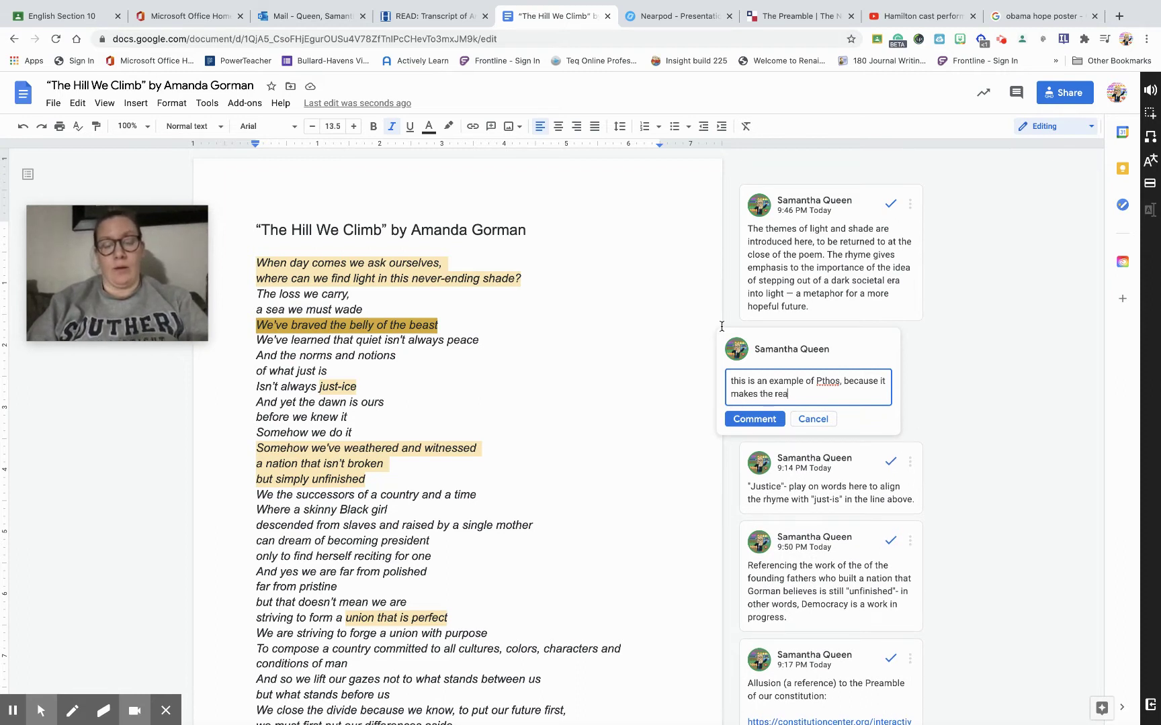
pyautogui.write('der feel a')
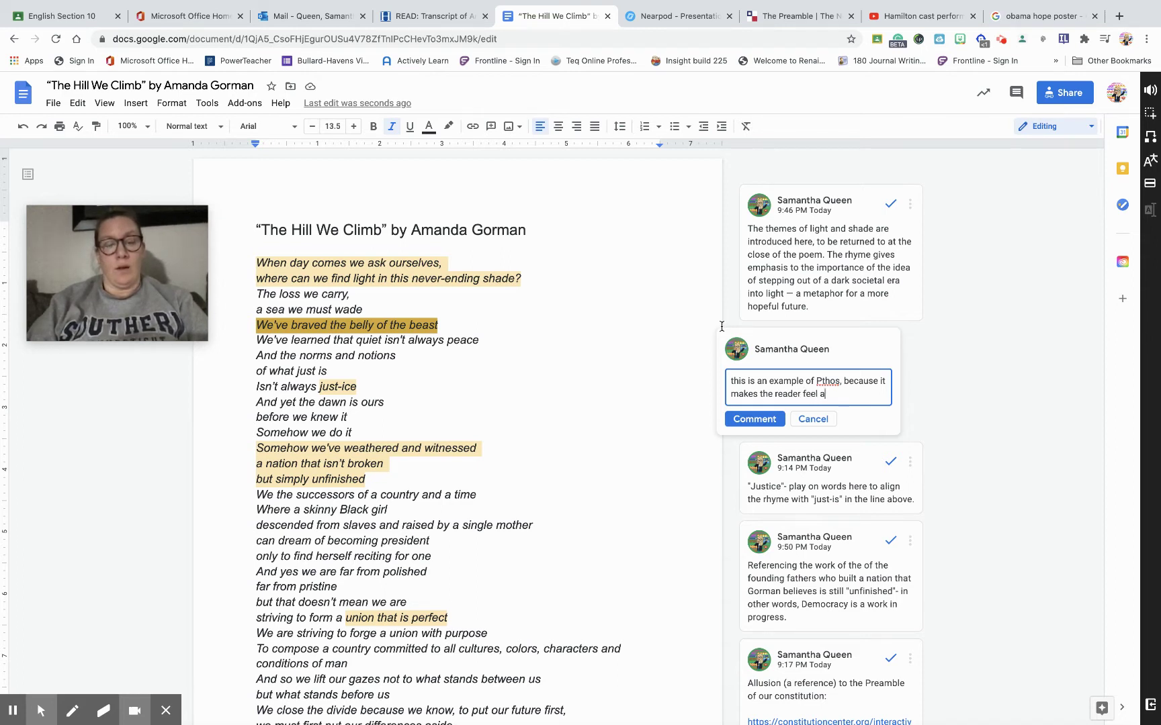
pyautogui.write(' l')
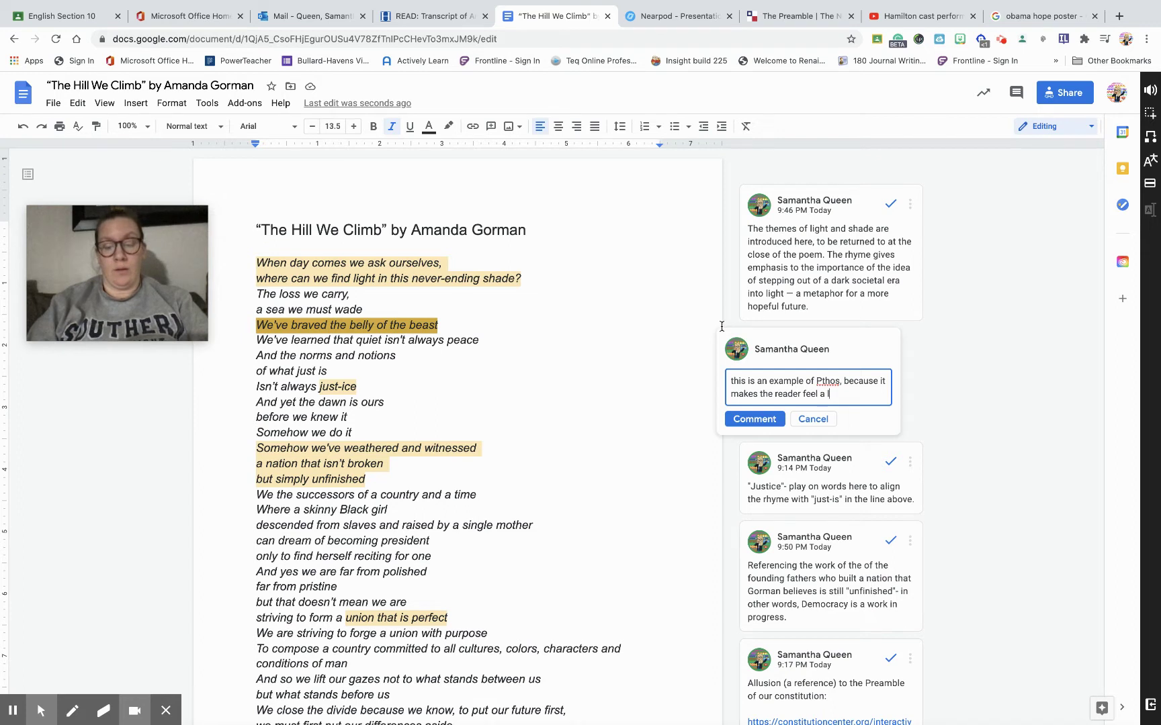
pyautogui.write('ittle scared')
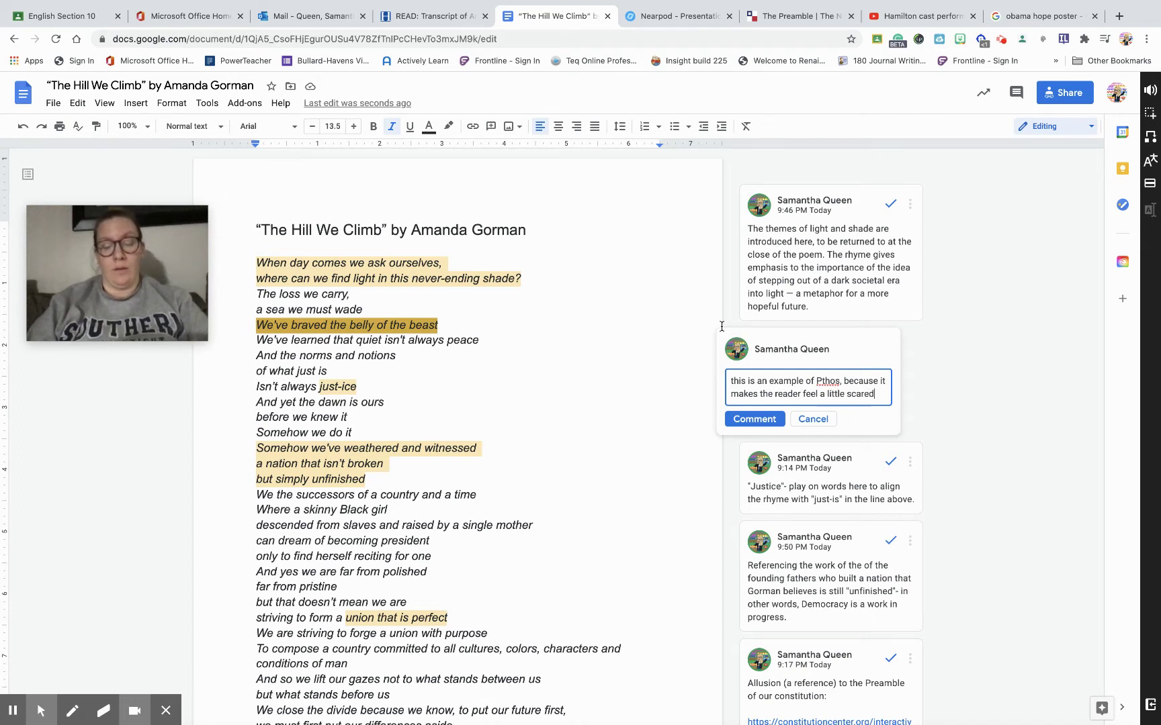
# Continue the comment with "- the belly of the beast- but also hopeful that we will overcome this hardship.".
pyautogui.write('- the ')
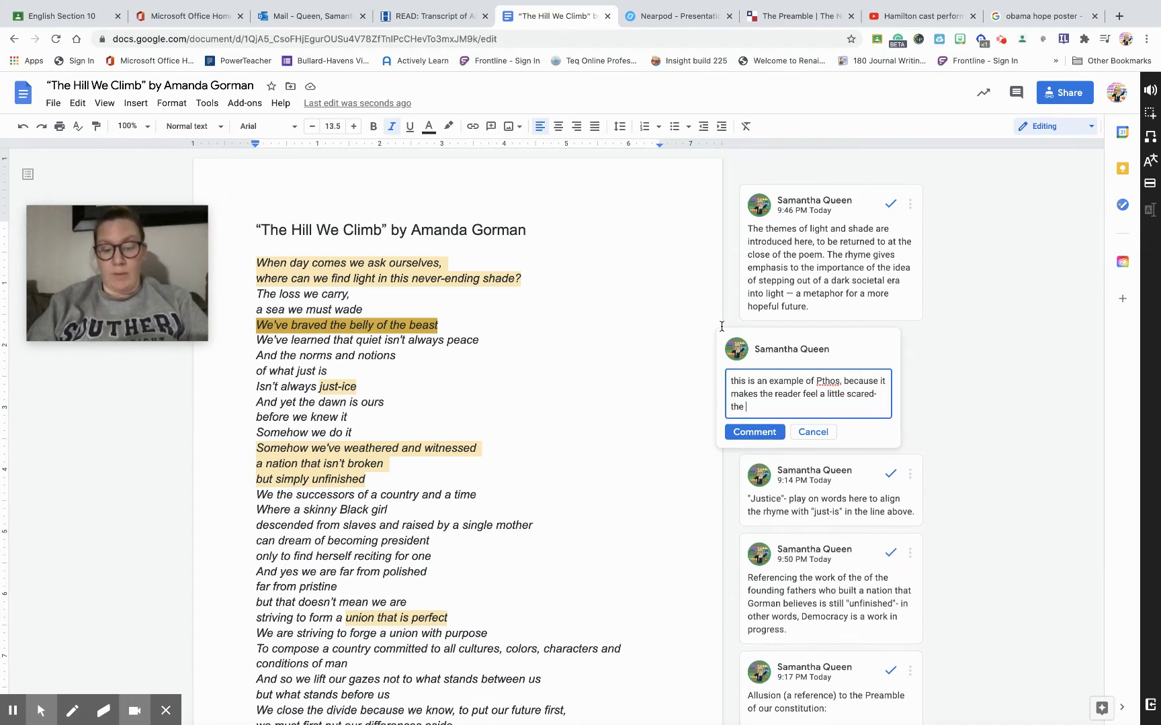
pyautogui.write('belly of thebeas')
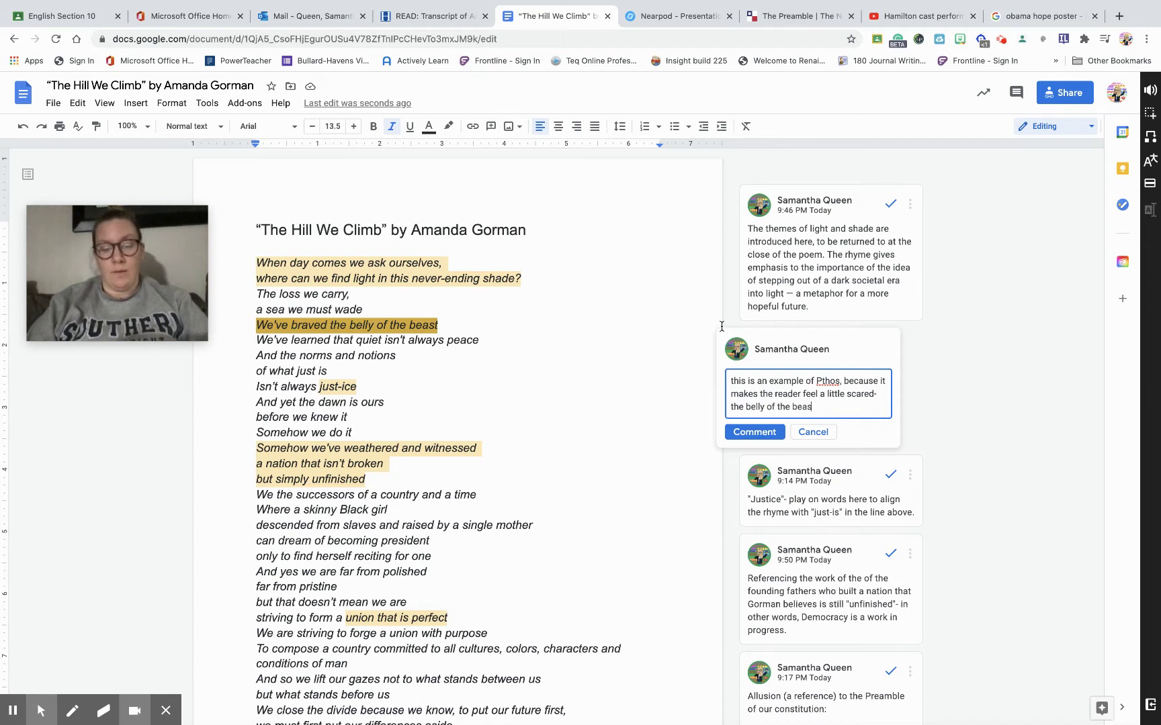
pyautogui.write('t- but al')
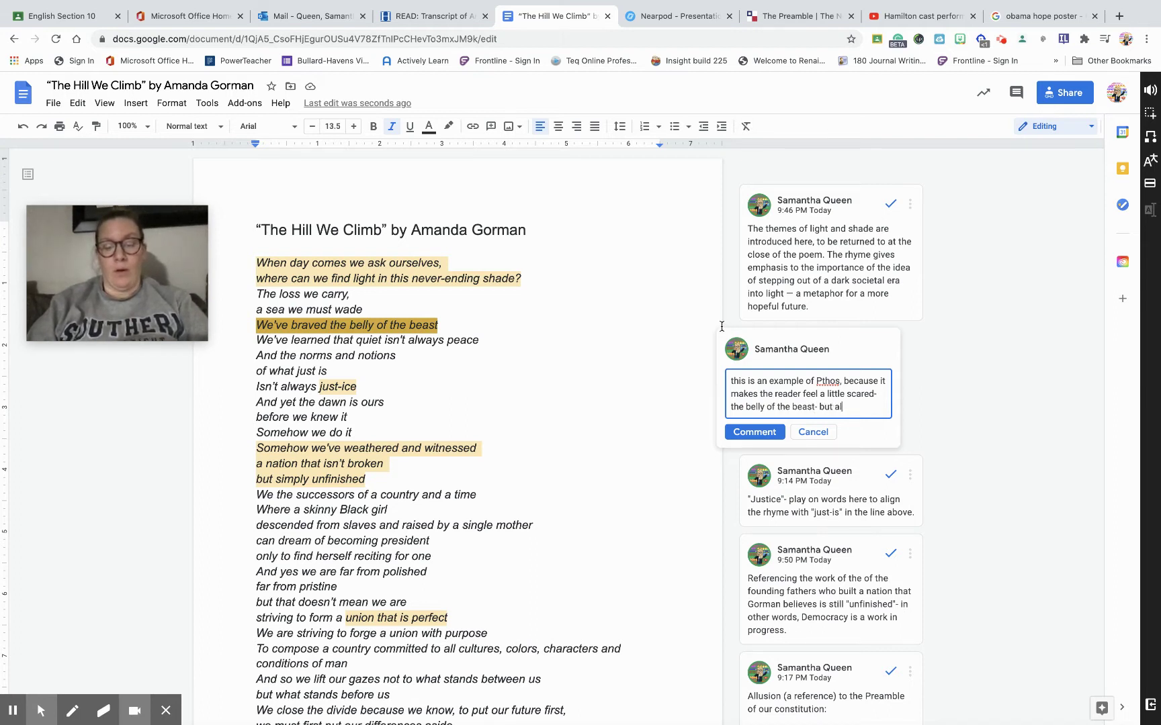
pyautogui.write('so hopeful that we')
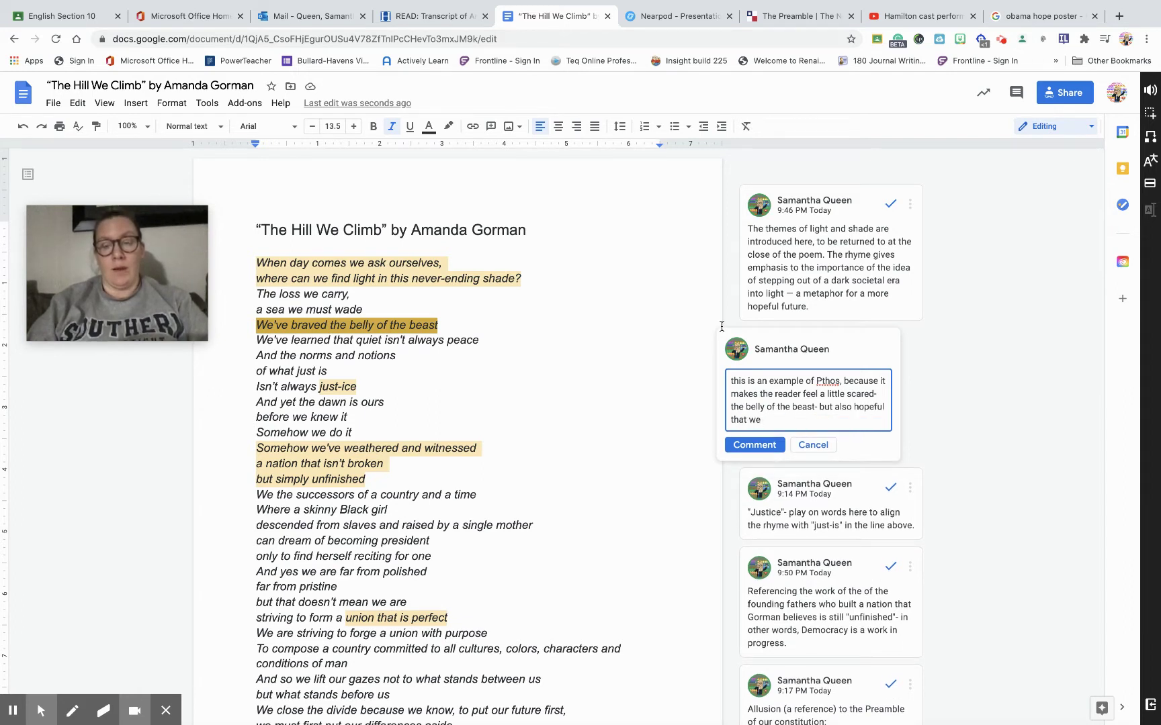
pyautogui.write(' will overcome this ')
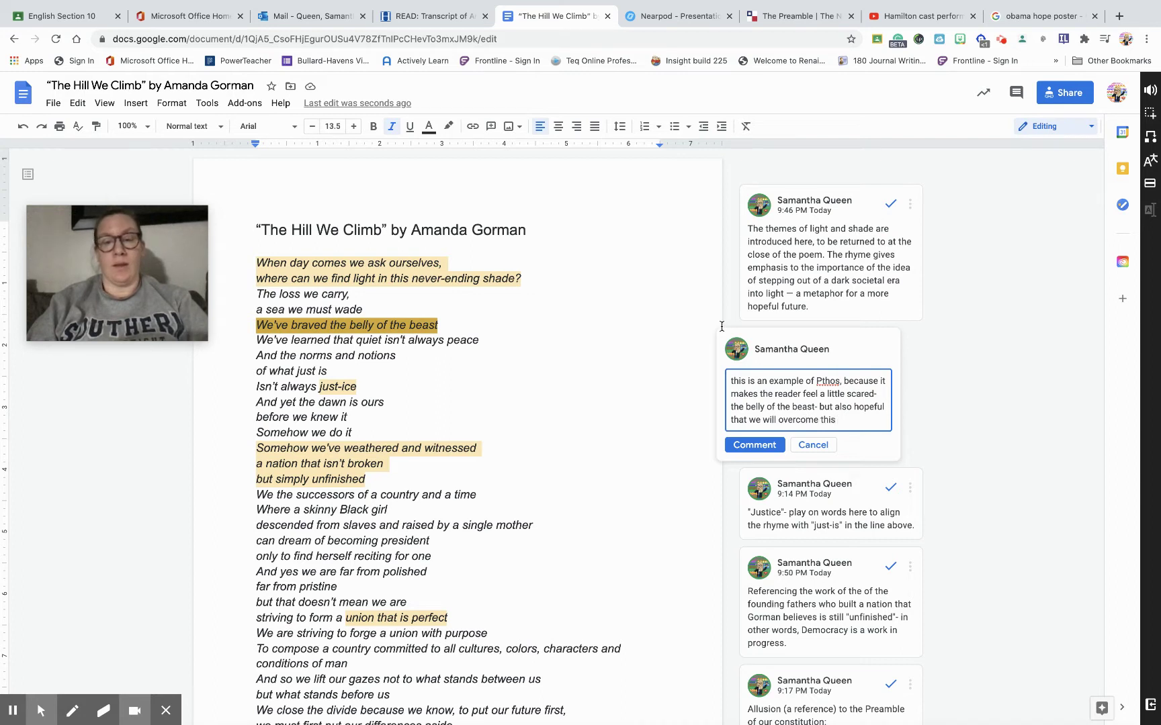
pyautogui.write('hardship.')
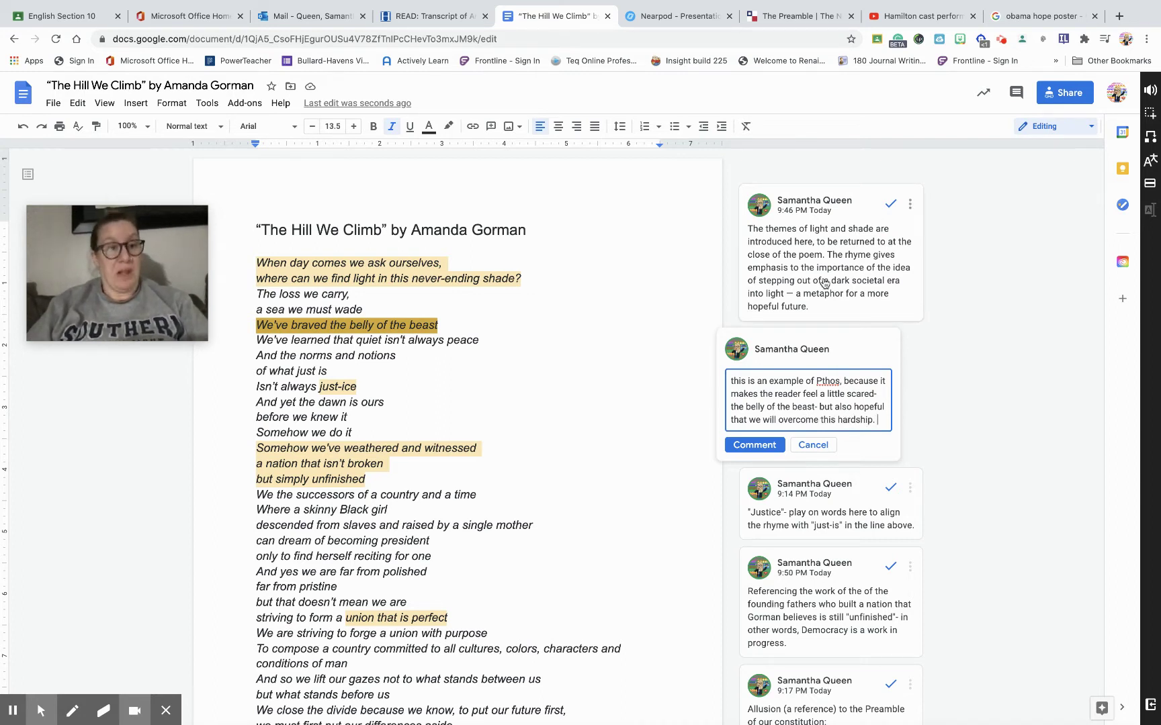
# Correct the misspelled "Pthos" to "Pathos" in the comment draft and post the comment.
pyautogui.click(830, 383)
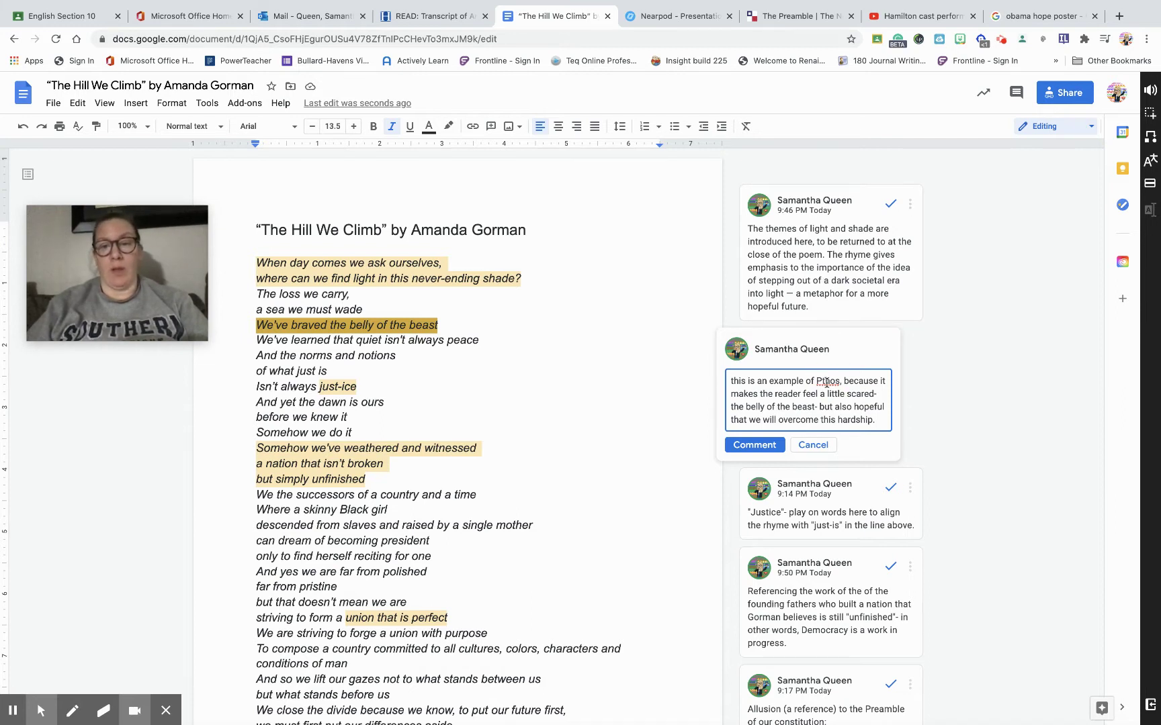
pyautogui.rightClick(829, 383)
pyautogui.click(853, 390)
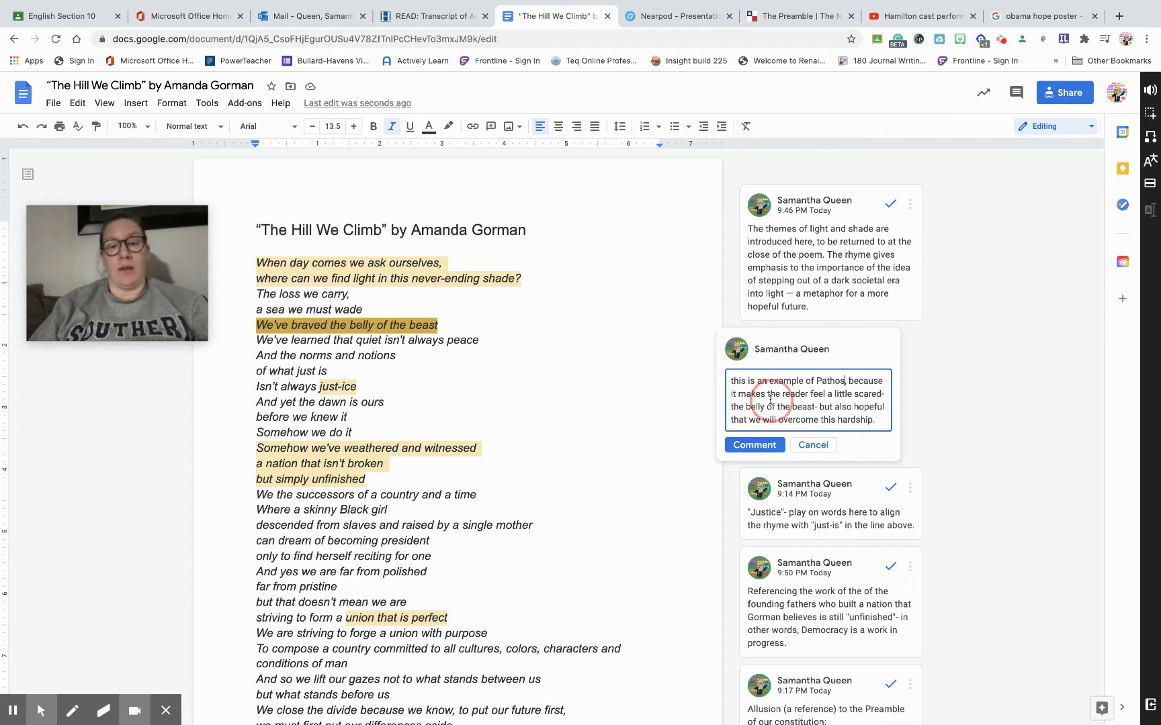
pyautogui.click(754, 445)
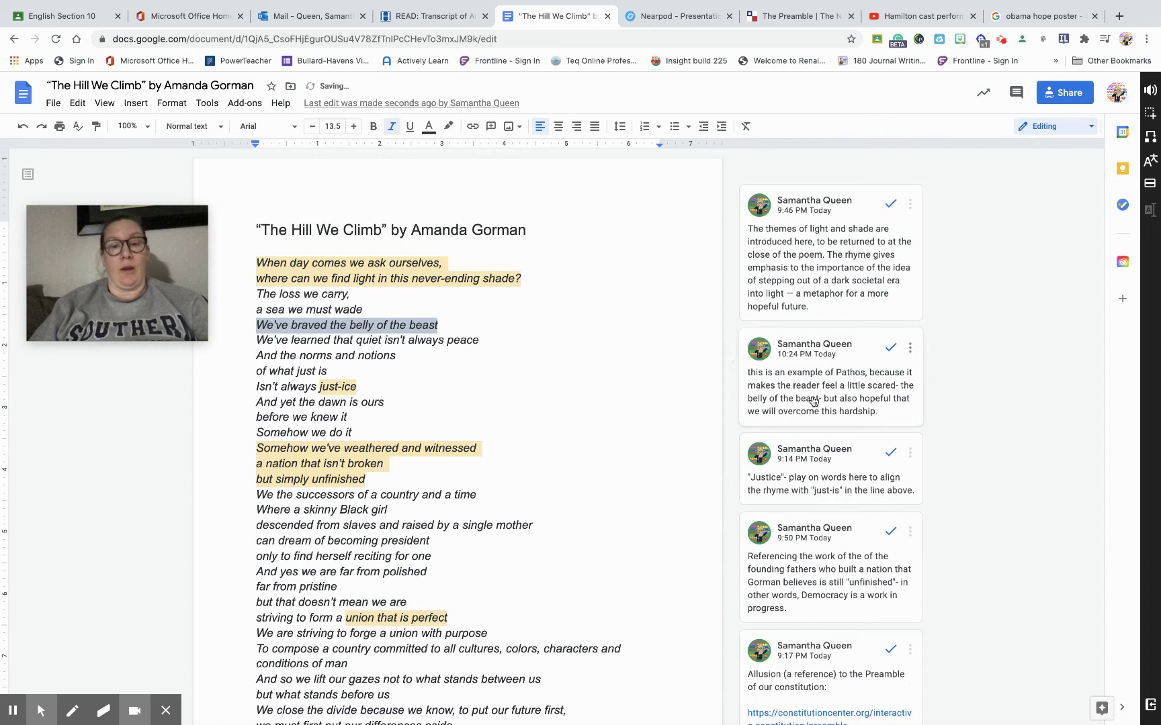
pyautogui.click(650, 430)
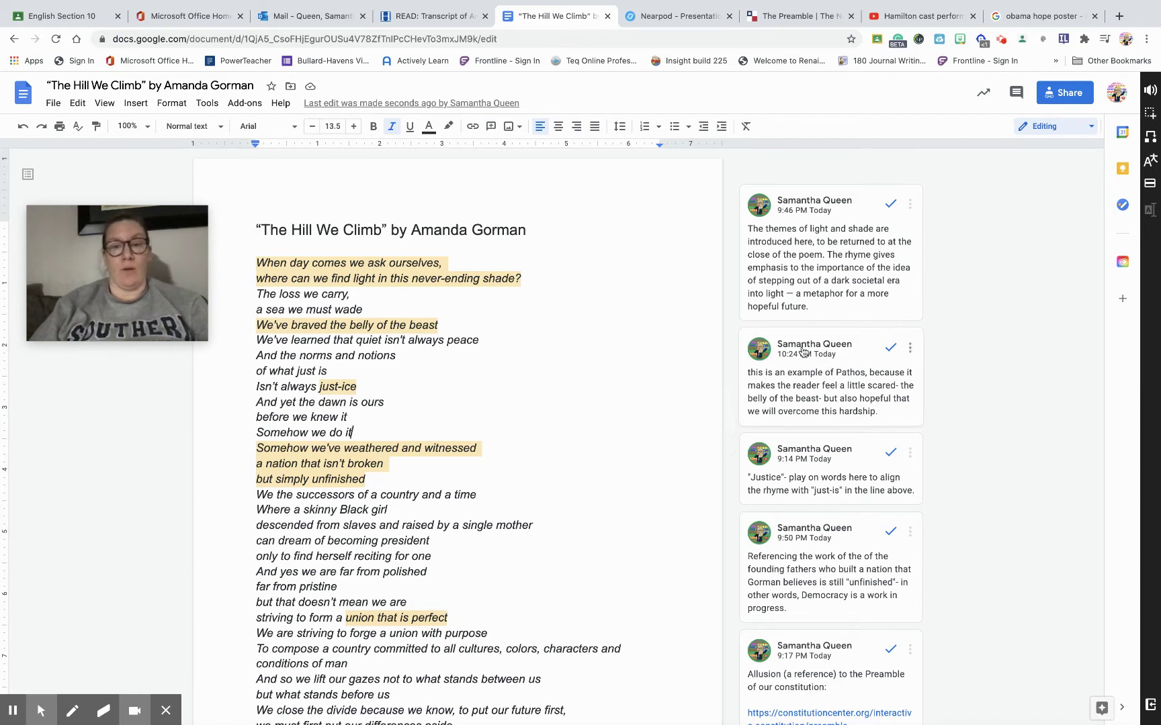
# Resolve the Pathos comment and highlight the line "We've braved the belly of the beast" in cyan.
pyautogui.click(889, 348)
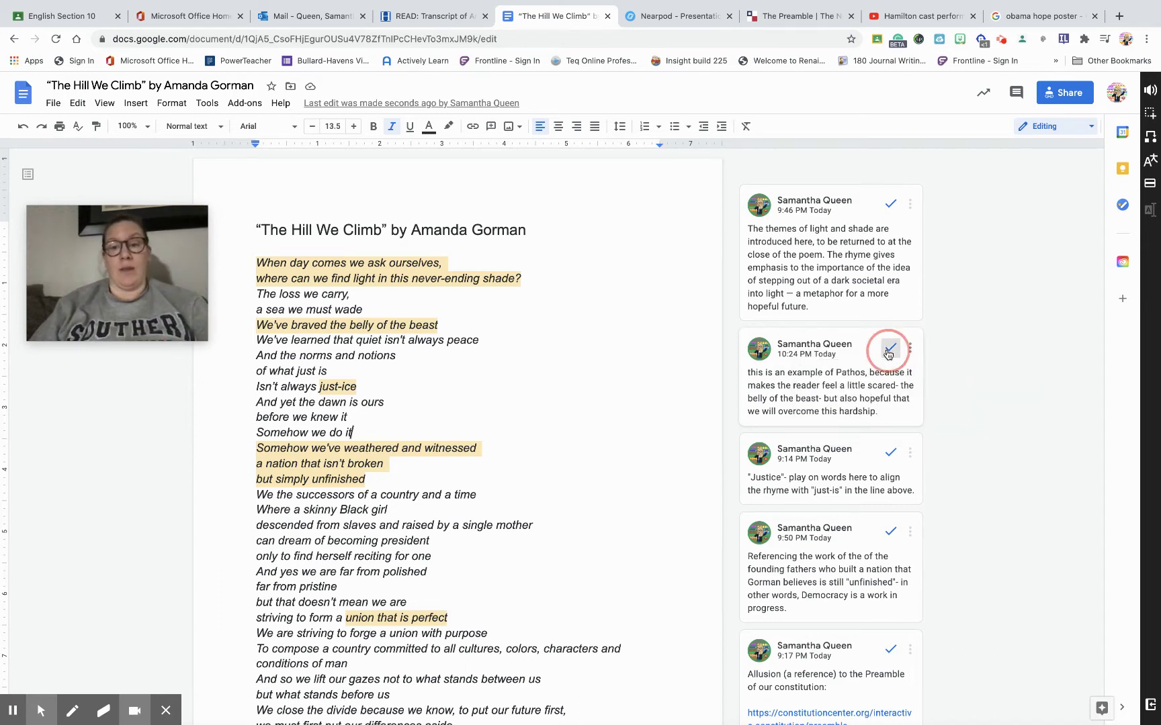
pyautogui.moveTo(256, 326); pyautogui.dragTo(439, 329)
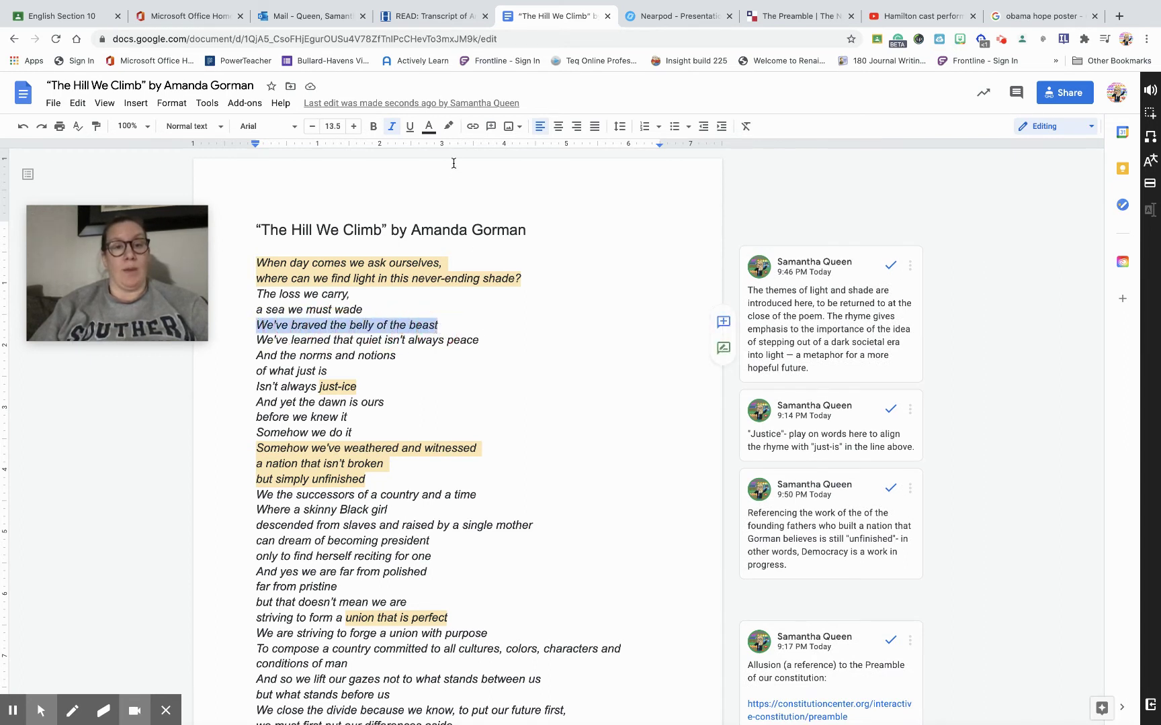
pyautogui.click(450, 128)
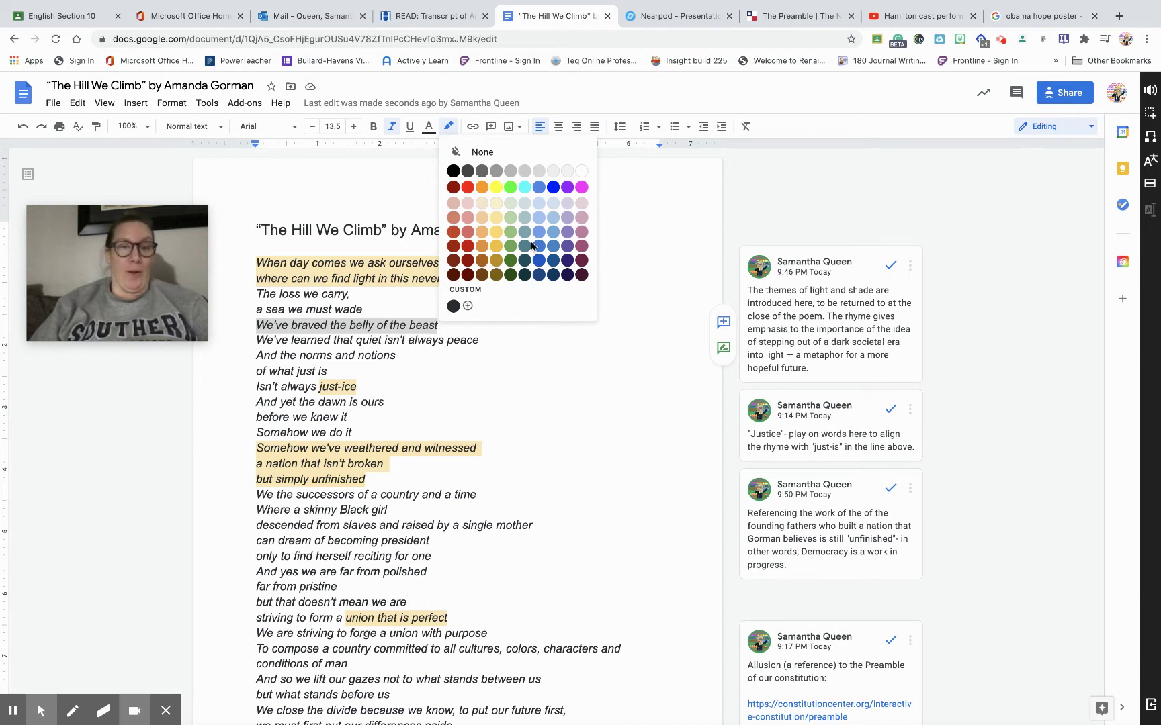
pyautogui.click(524, 188)
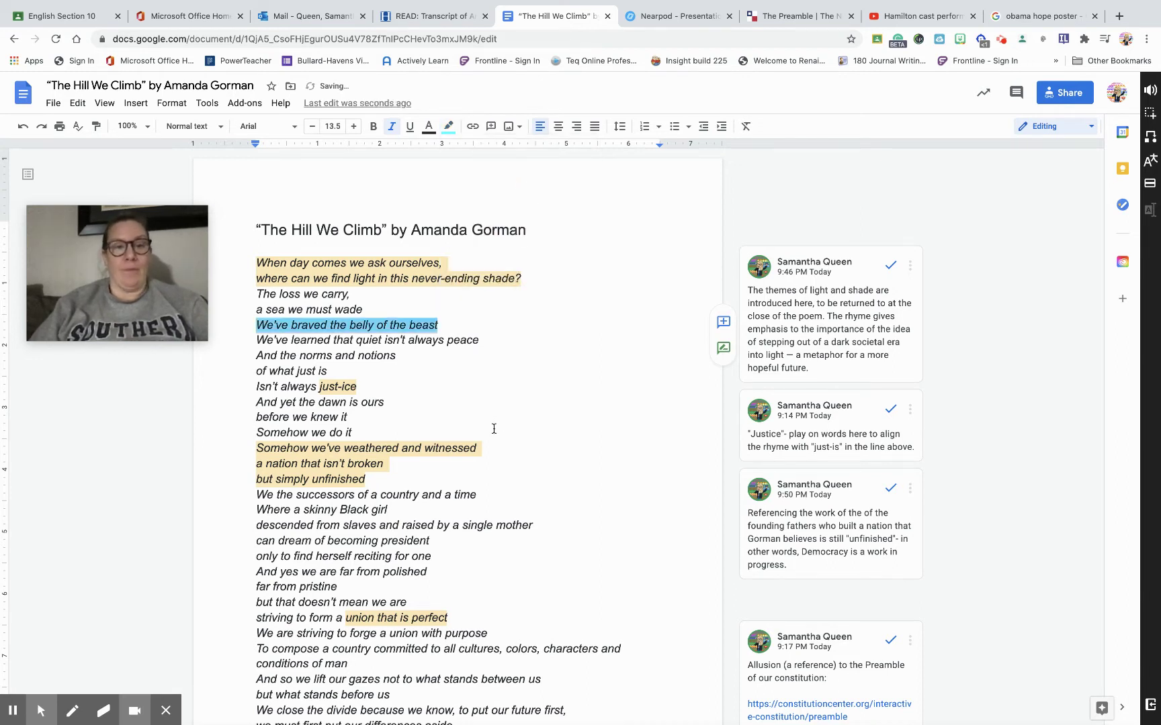
# Start a new comment on the line "We've braved the belly of the beast" reading "Thias is an example of Pathos....".
pyautogui.click(477, 381)
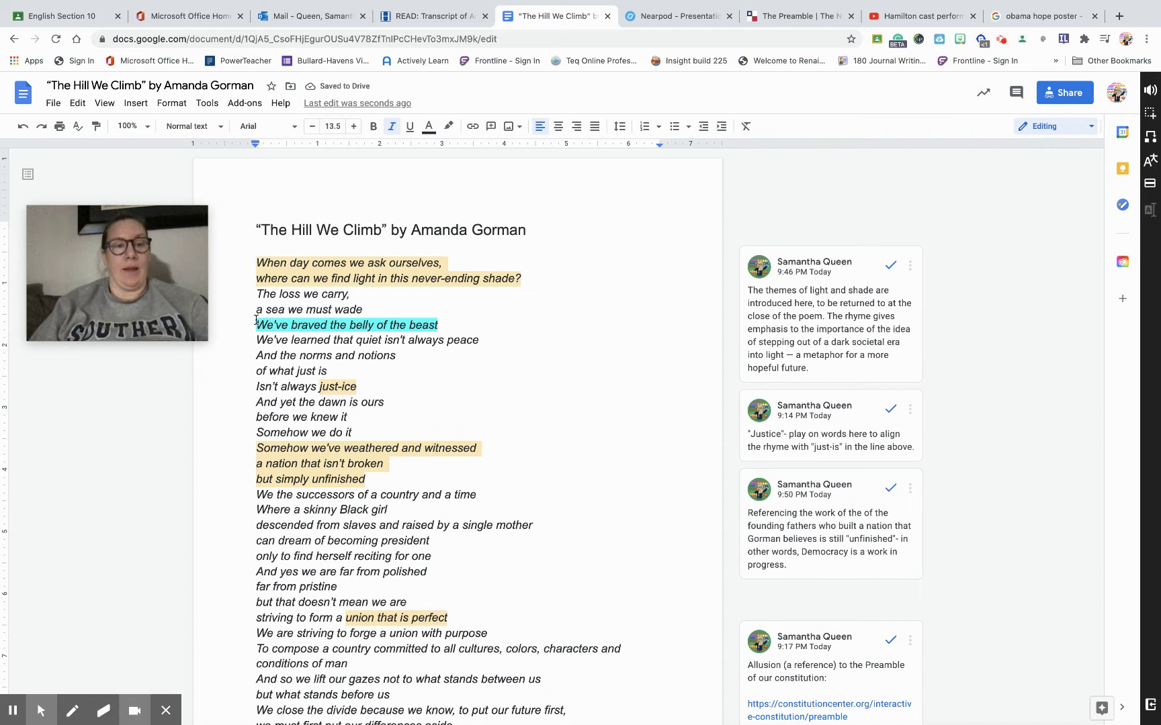
pyautogui.moveTo(256, 325); pyautogui.dragTo(444, 323)
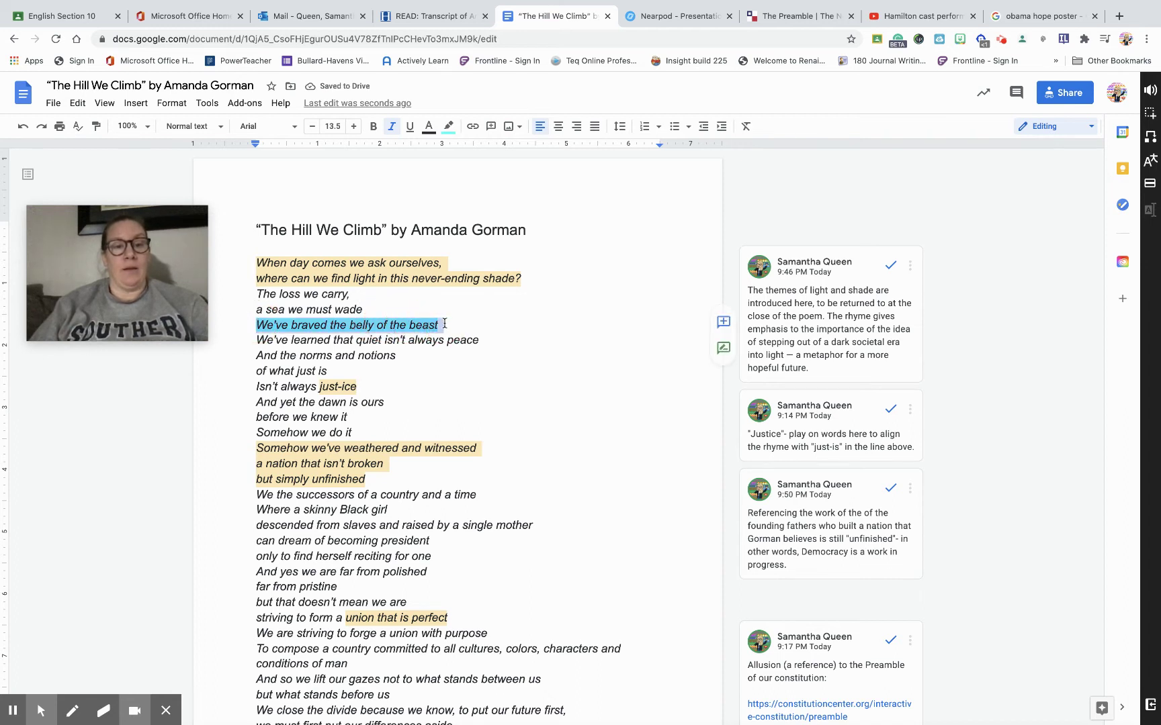
pyautogui.click(723, 323)
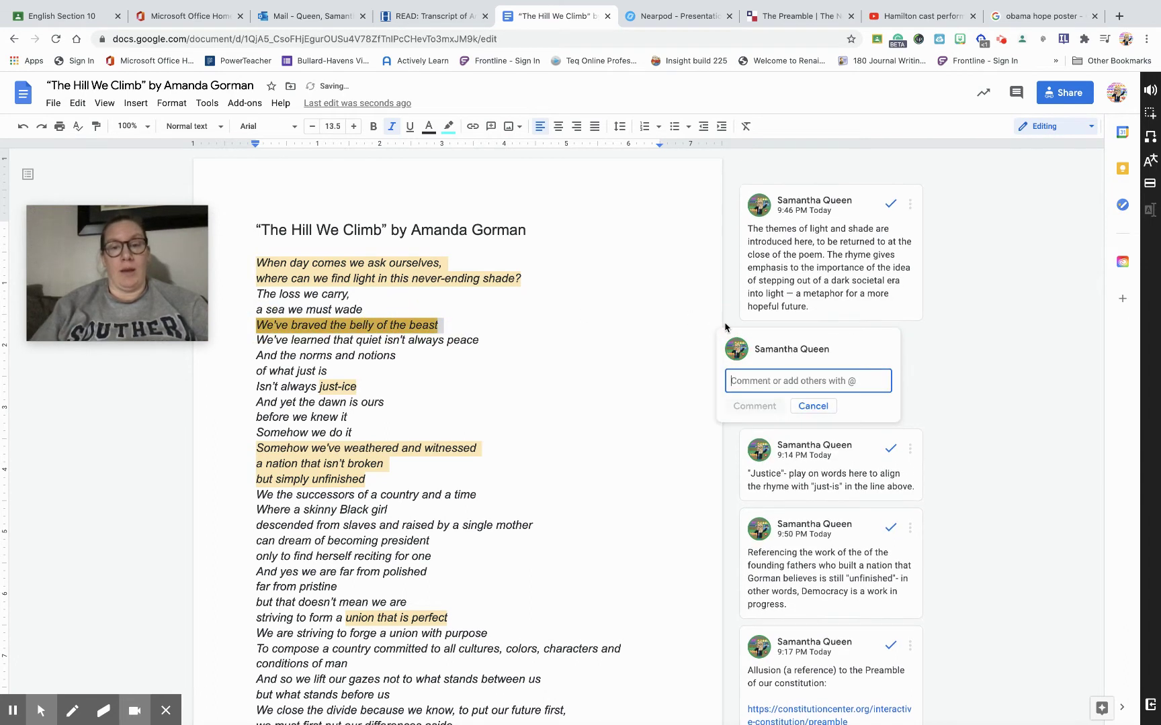
pyautogui.write('Thias is an example of')
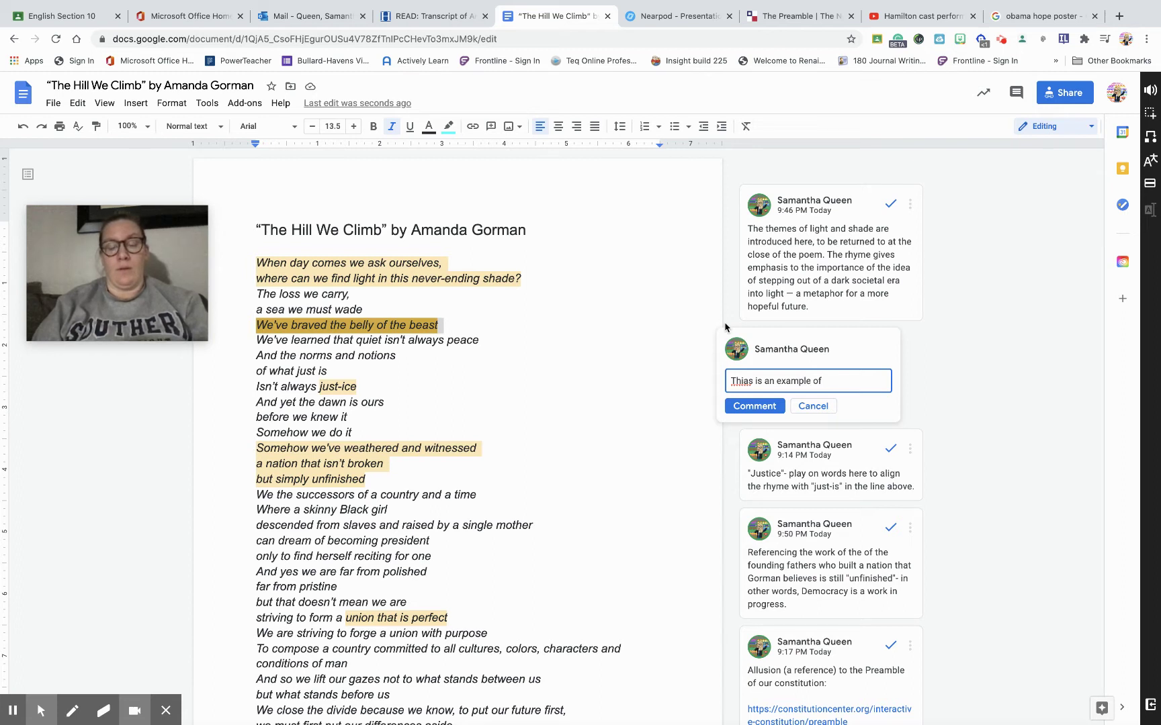
pyautogui.write('Pathos')
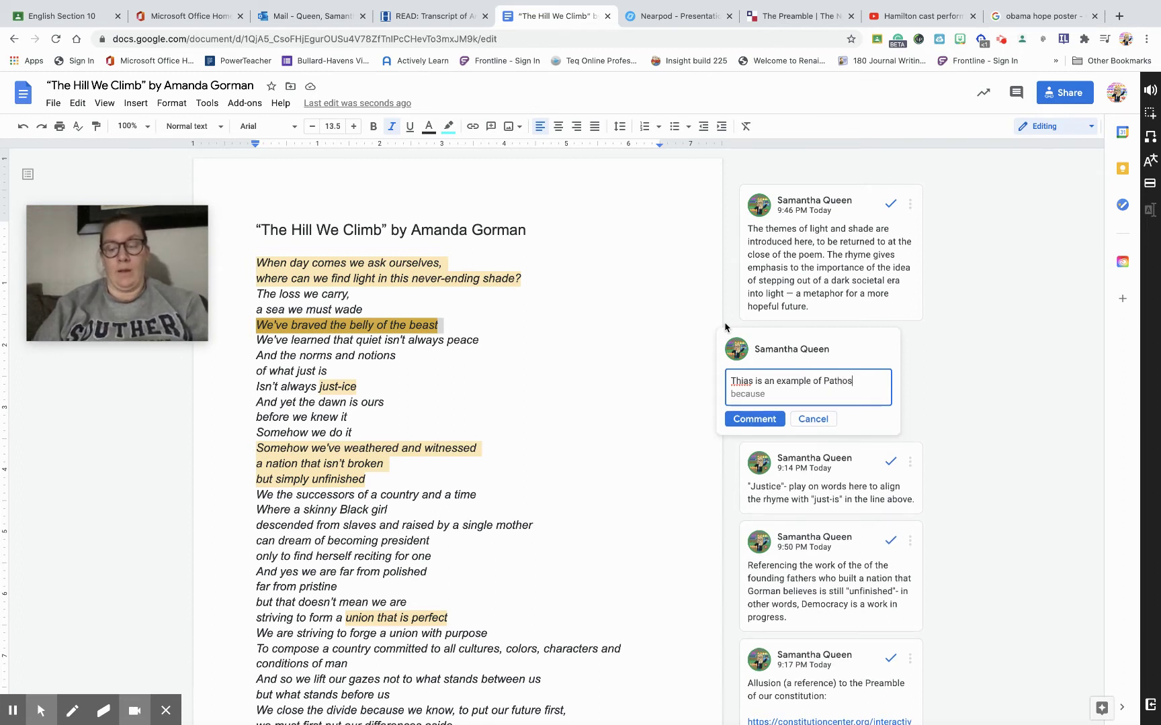
pyautogui.write('....')
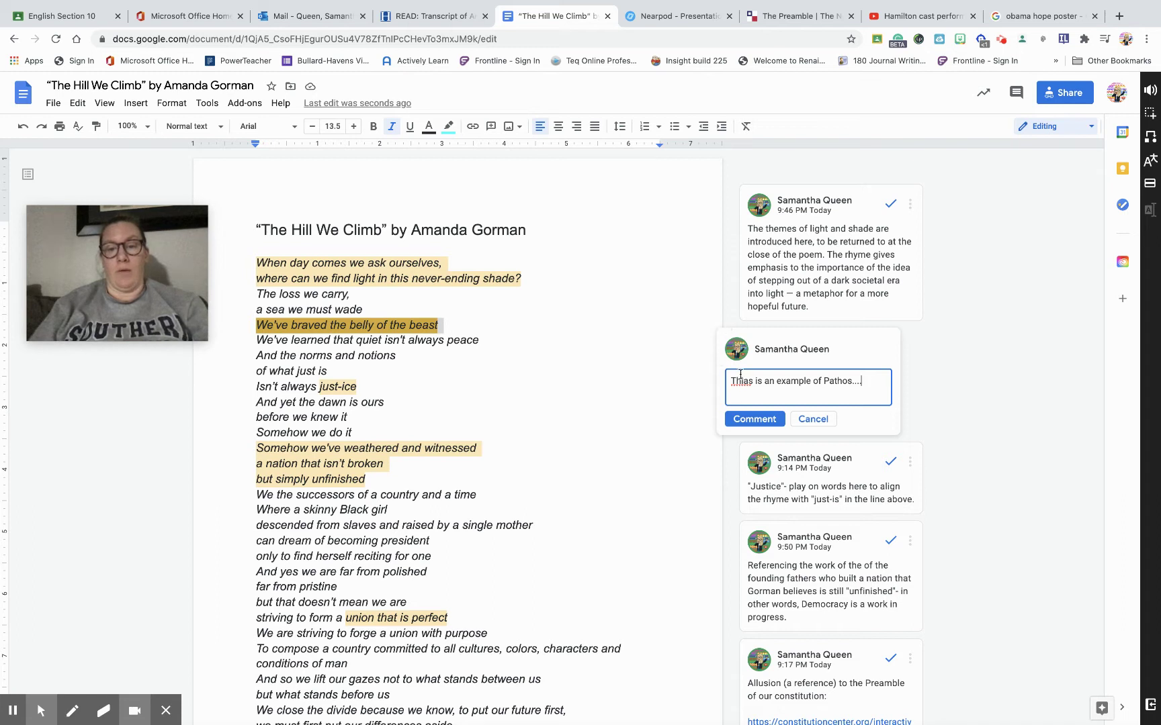
# Correct the misspelled opening word "Thias" to "This" in the Pathos comment draft and post the comment.
pyautogui.click(752, 386)
pyautogui.press('BackSpace')
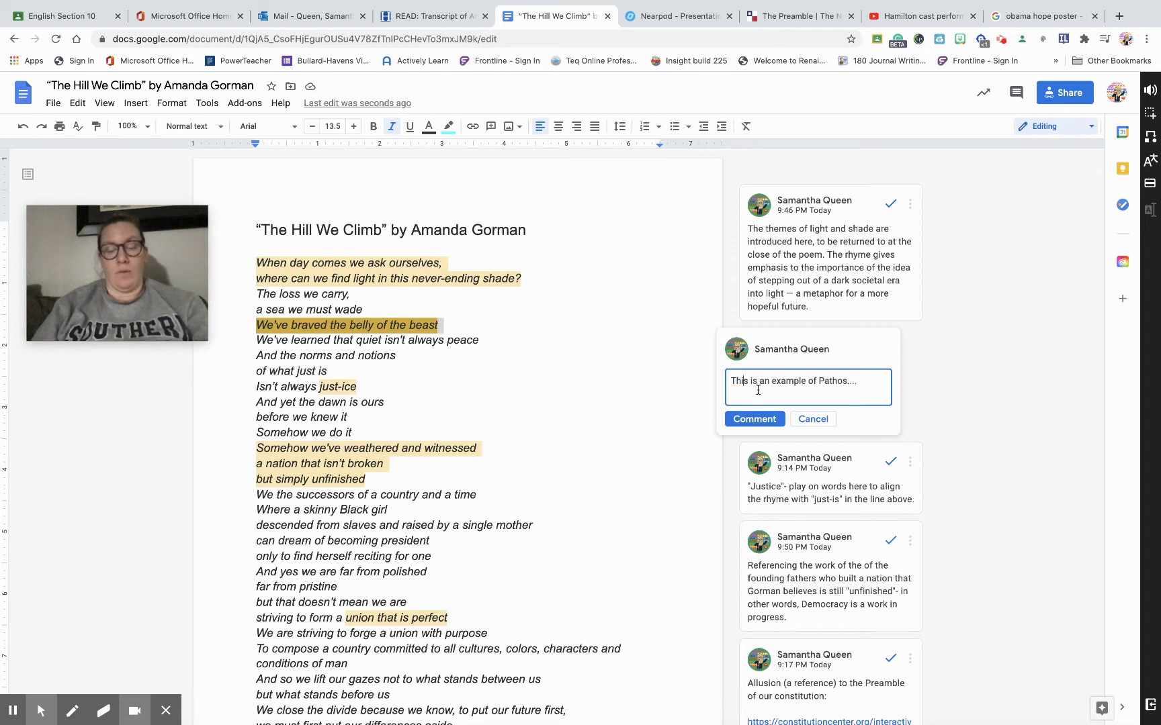
pyautogui.write('s ')
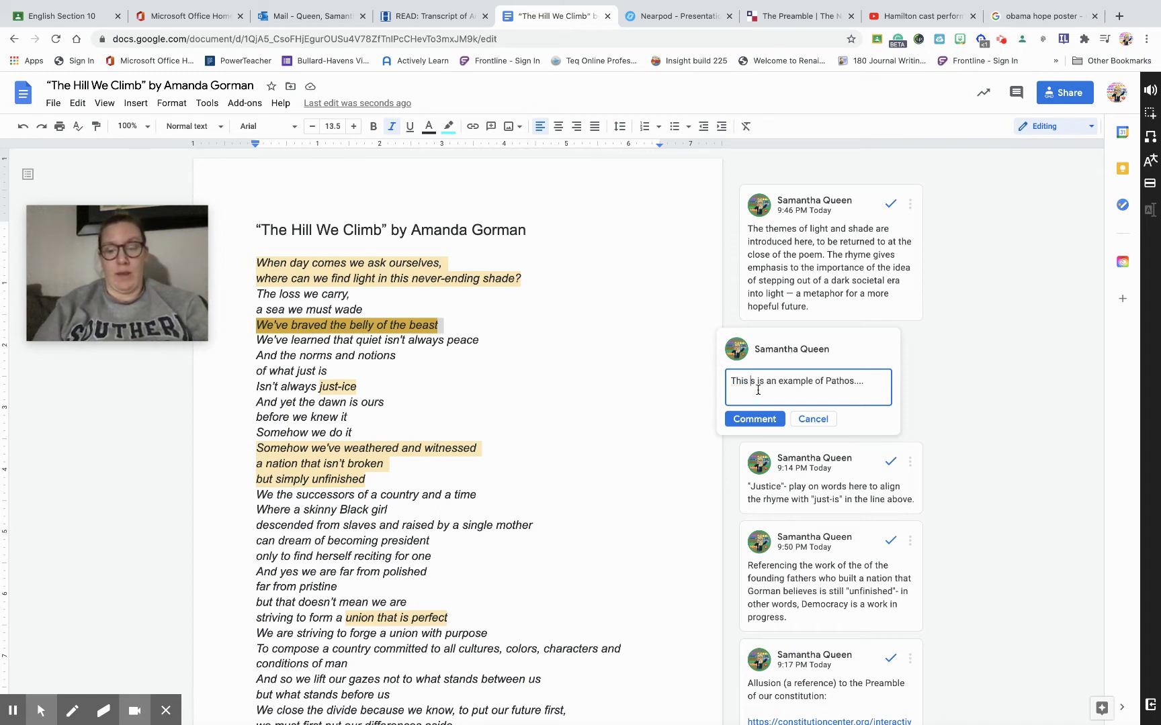
pyautogui.write('i')
pyautogui.click(754, 418)
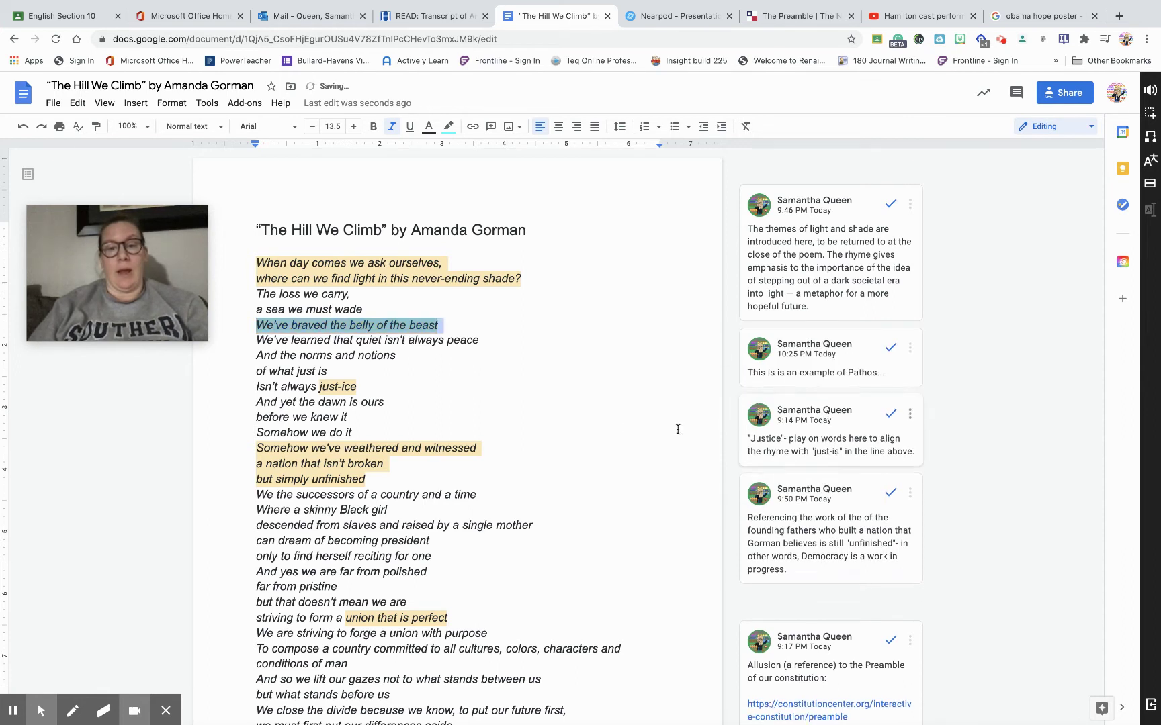
pyautogui.click(619, 422)
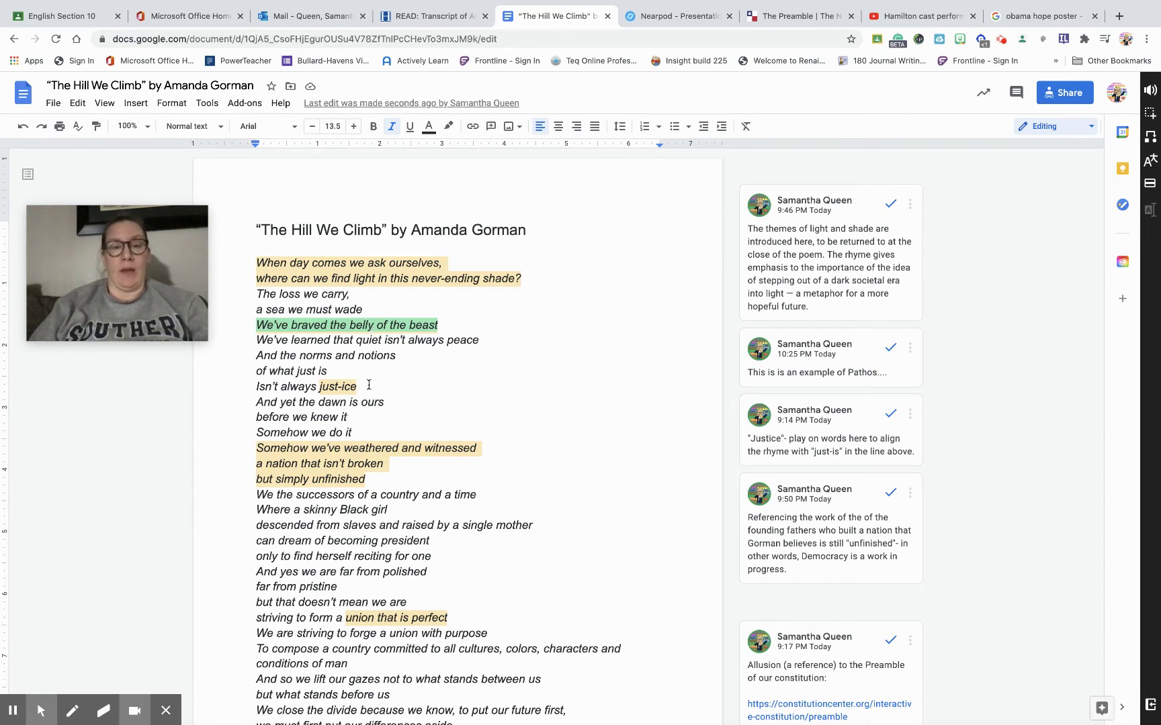
# Highlight the line "To compose a country committed to all cultures, colors, characters and conditions of man" in magenta.
pyautogui.scroll(-3, 372, 332)
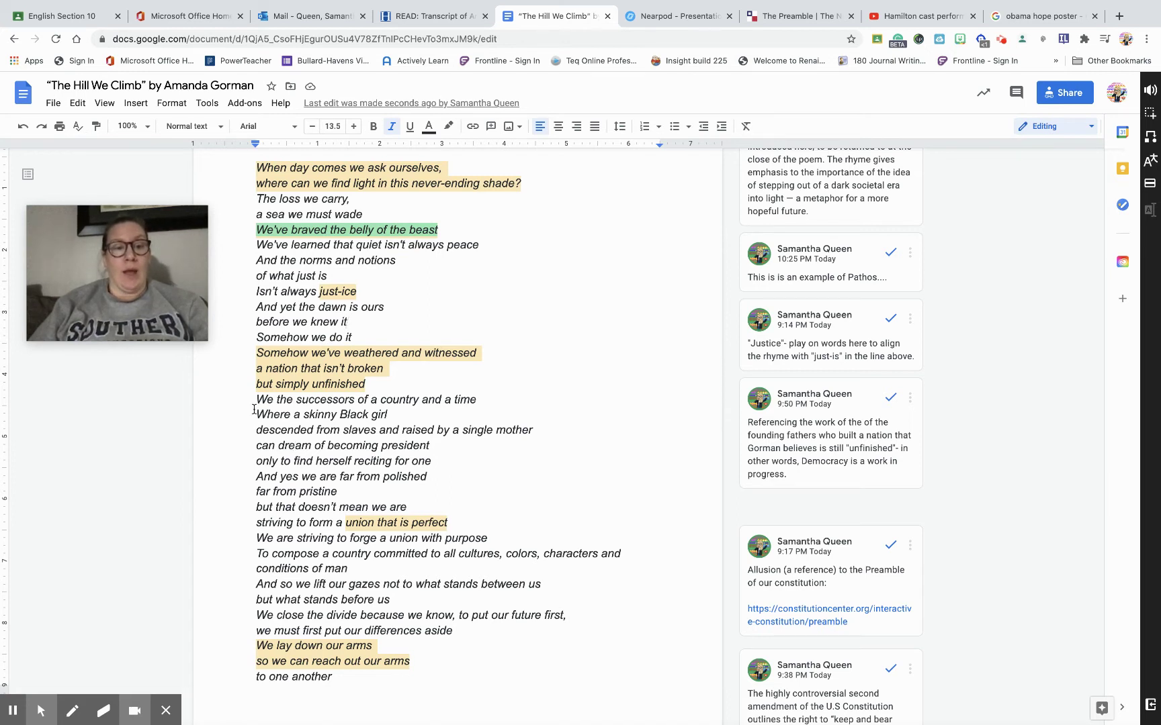
pyautogui.moveTo(257, 552); pyautogui.dragTo(362, 571)
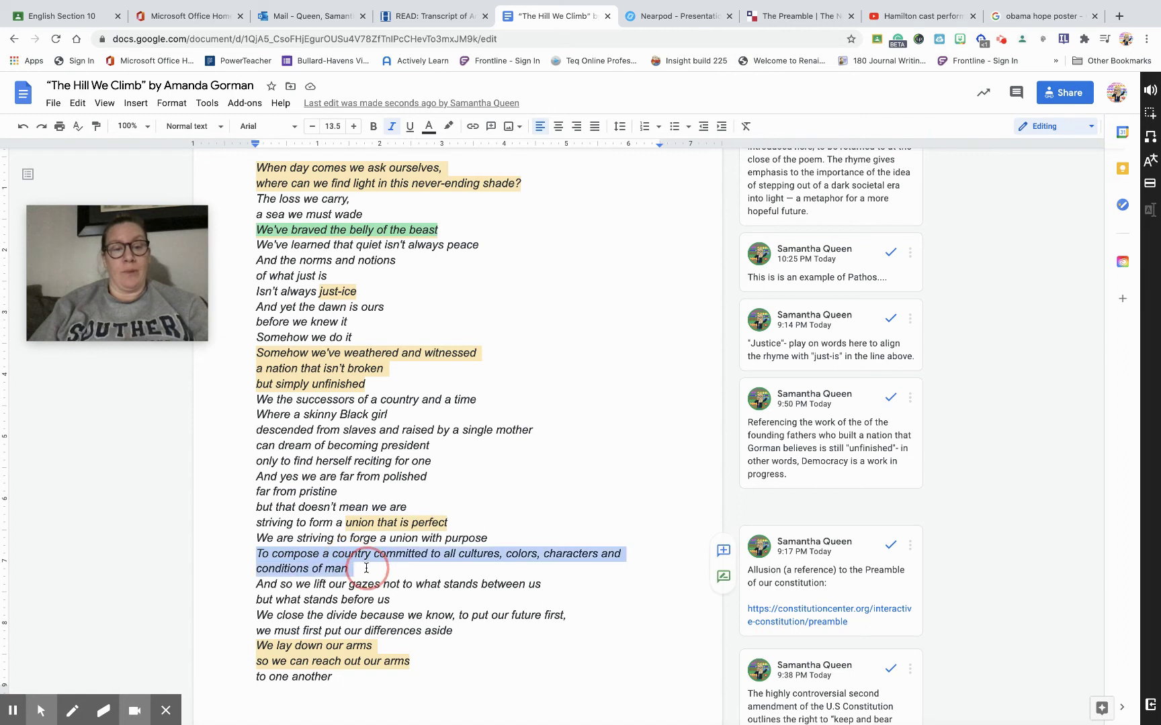
pyautogui.click(448, 127)
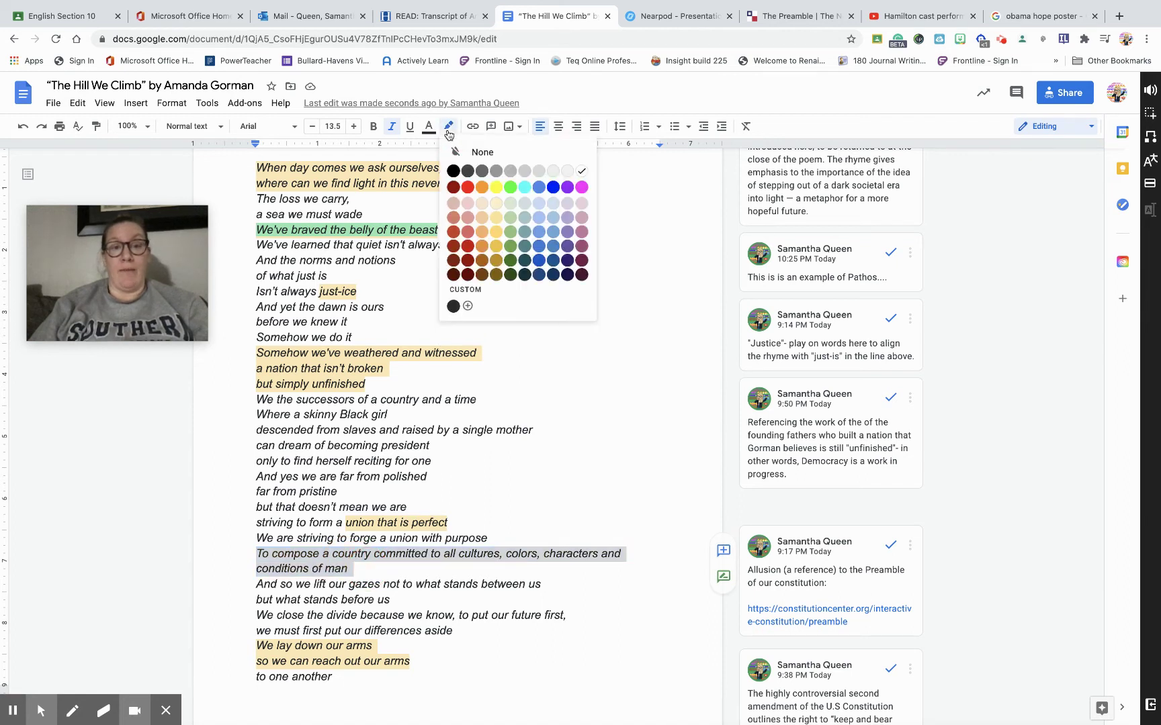
pyautogui.click(568, 191)
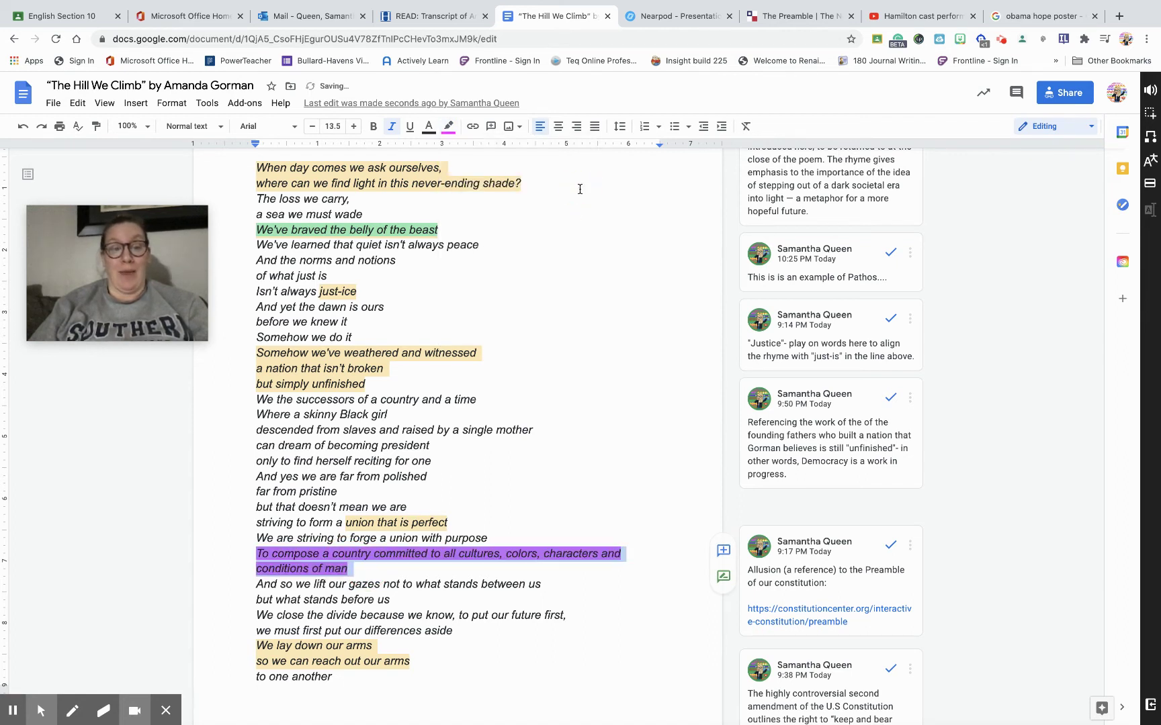
# Post a comment on the magenta-highlighted "To compose a country" line reading "ethos- give an example and explain your thinking.".
pyautogui.click(723, 550)
pyautogui.write('ethos- ')
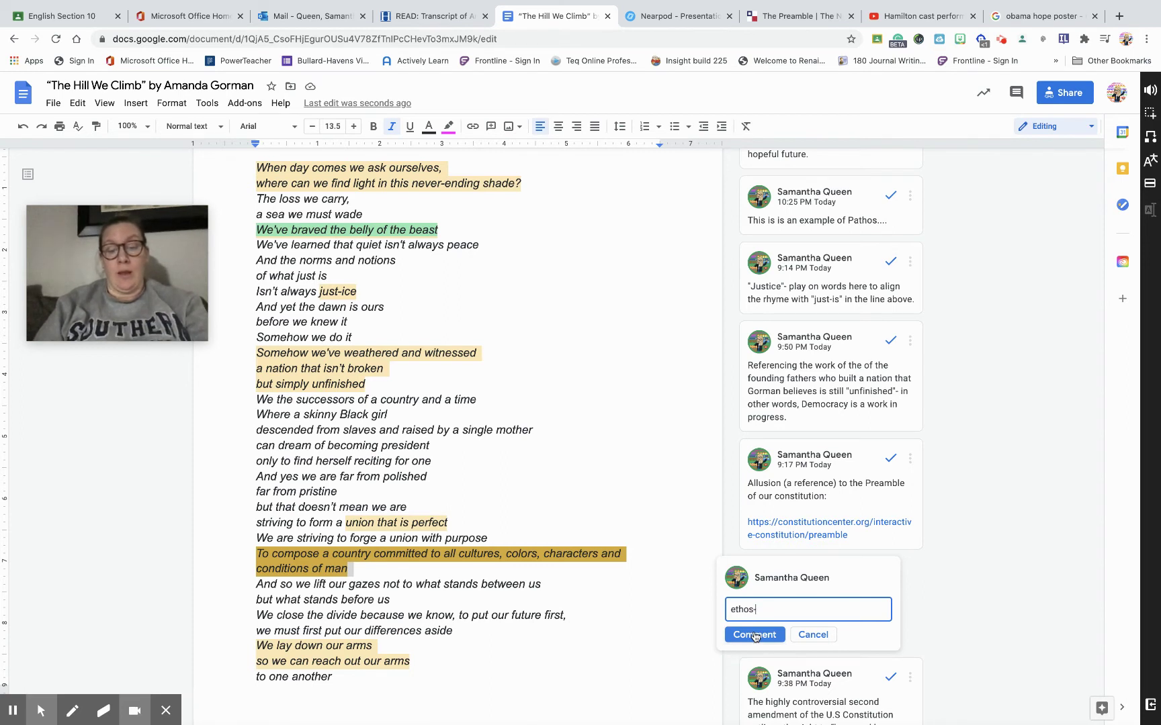
pyautogui.write('give an ex')
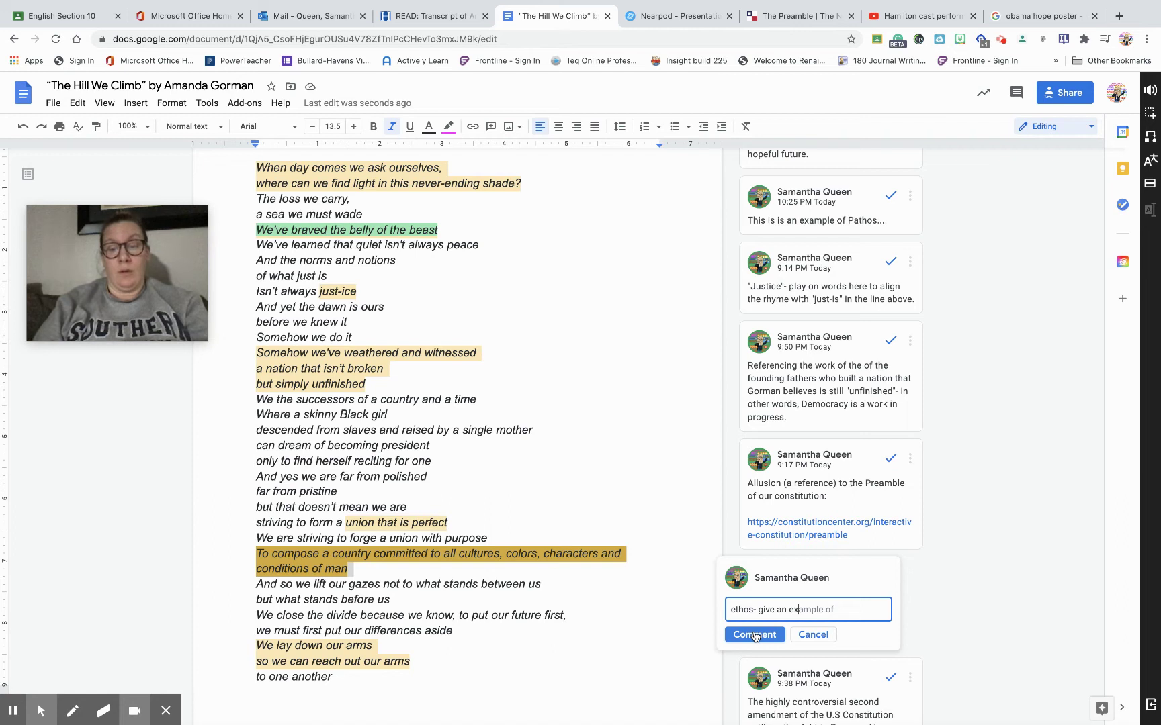
pyautogui.press('Tab')
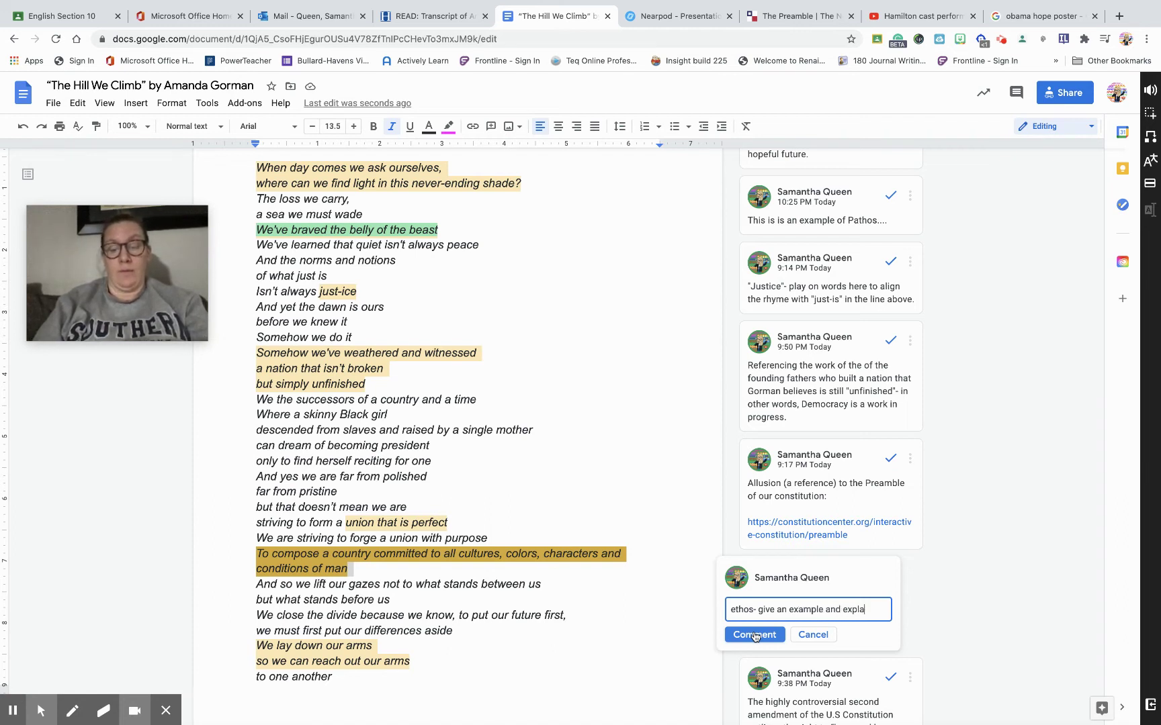
pyautogui.write('ur thinkin')
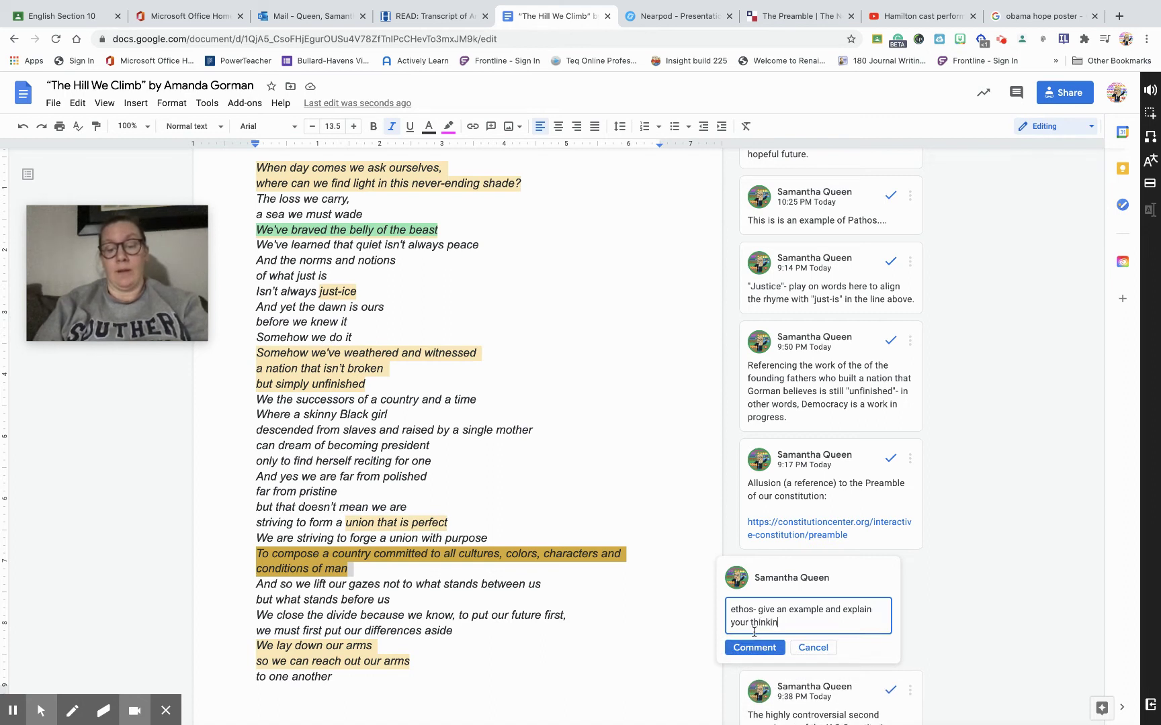
pyautogui.write('g.')
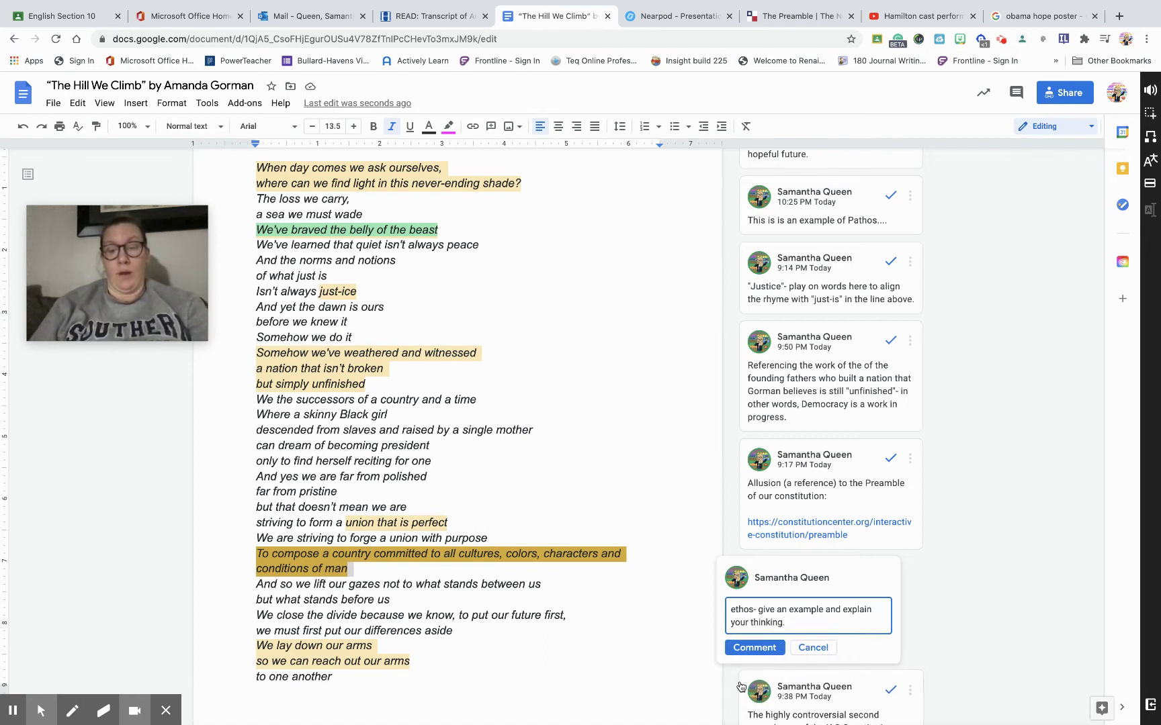
pyautogui.click(755, 648)
pyautogui.click(583, 653)
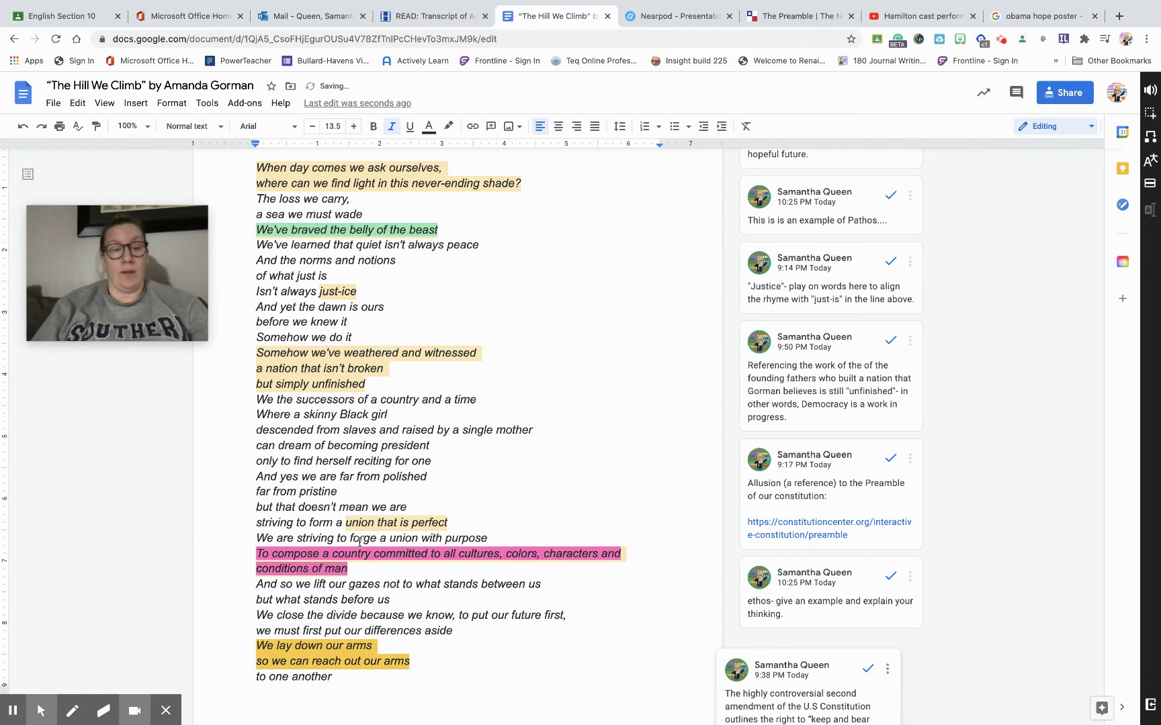
# Highlight the line "That even as we hurt, we hoped" on the second page in green.
pyautogui.scroll(-10, 373, 483)
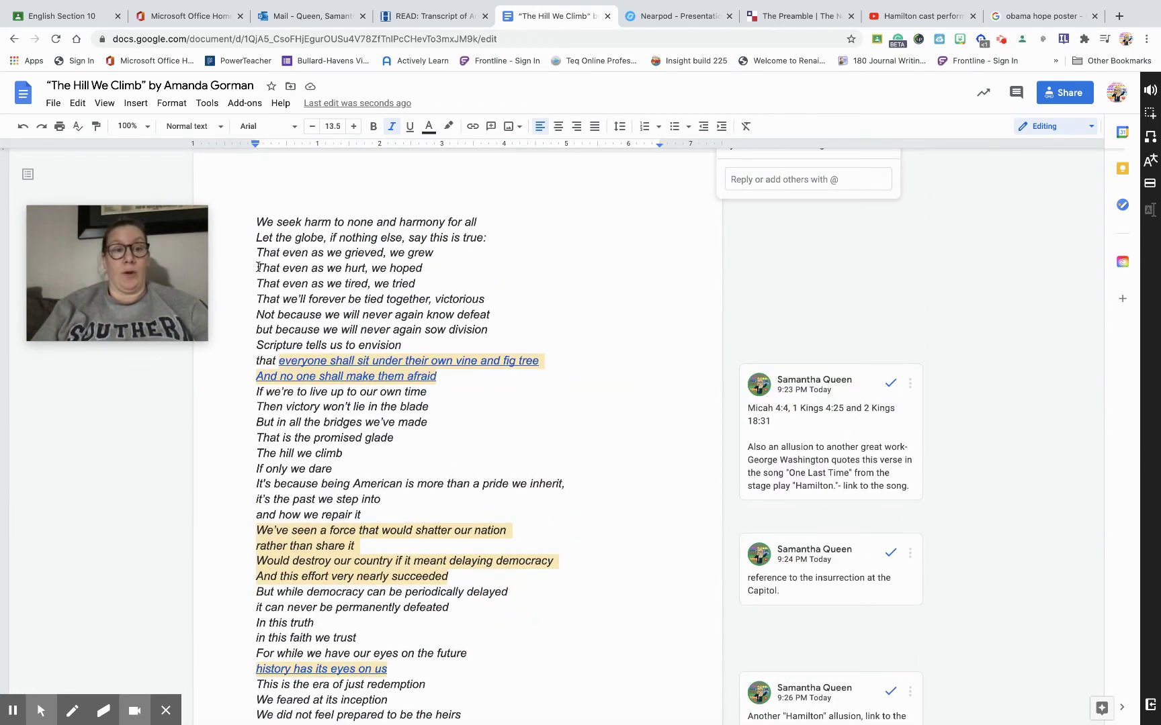
pyautogui.moveTo(257, 268); pyautogui.dragTo(422, 268)
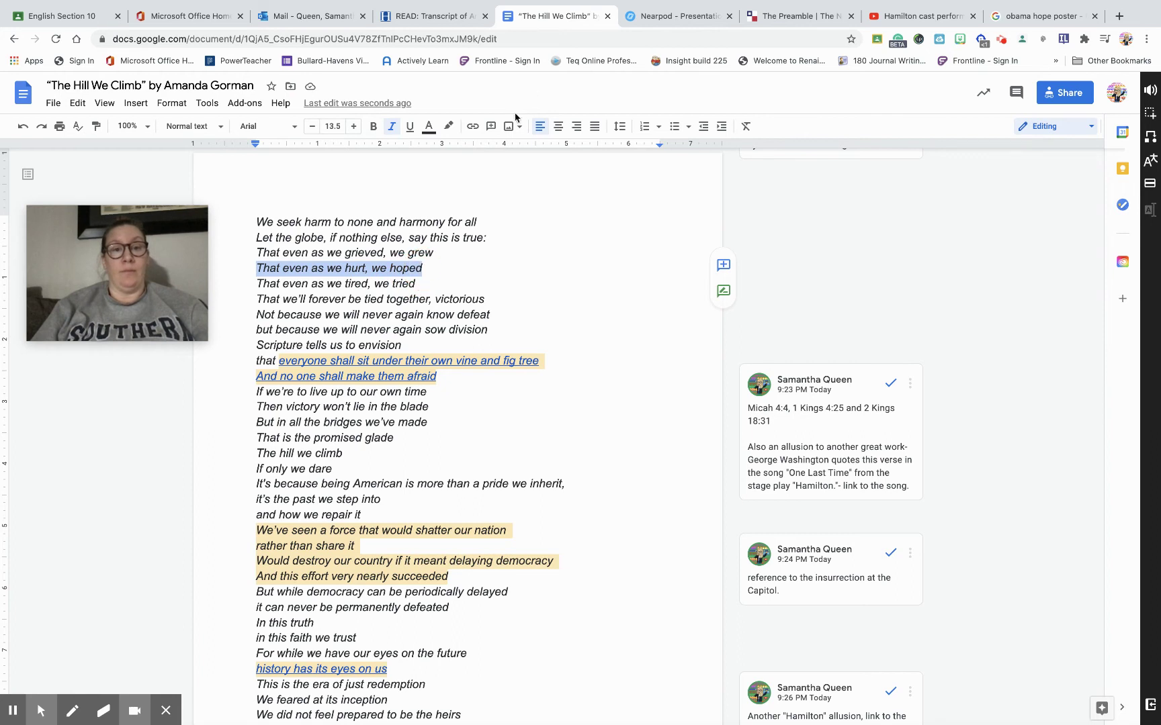
pyautogui.click(448, 126)
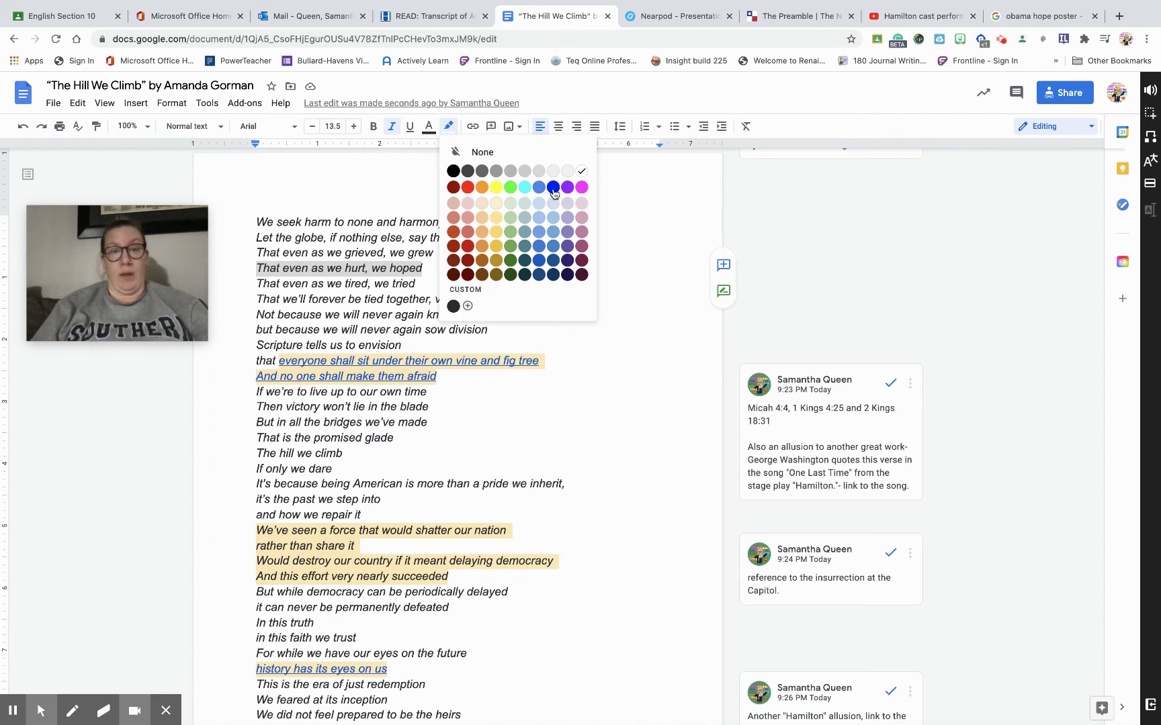
pyautogui.click(511, 187)
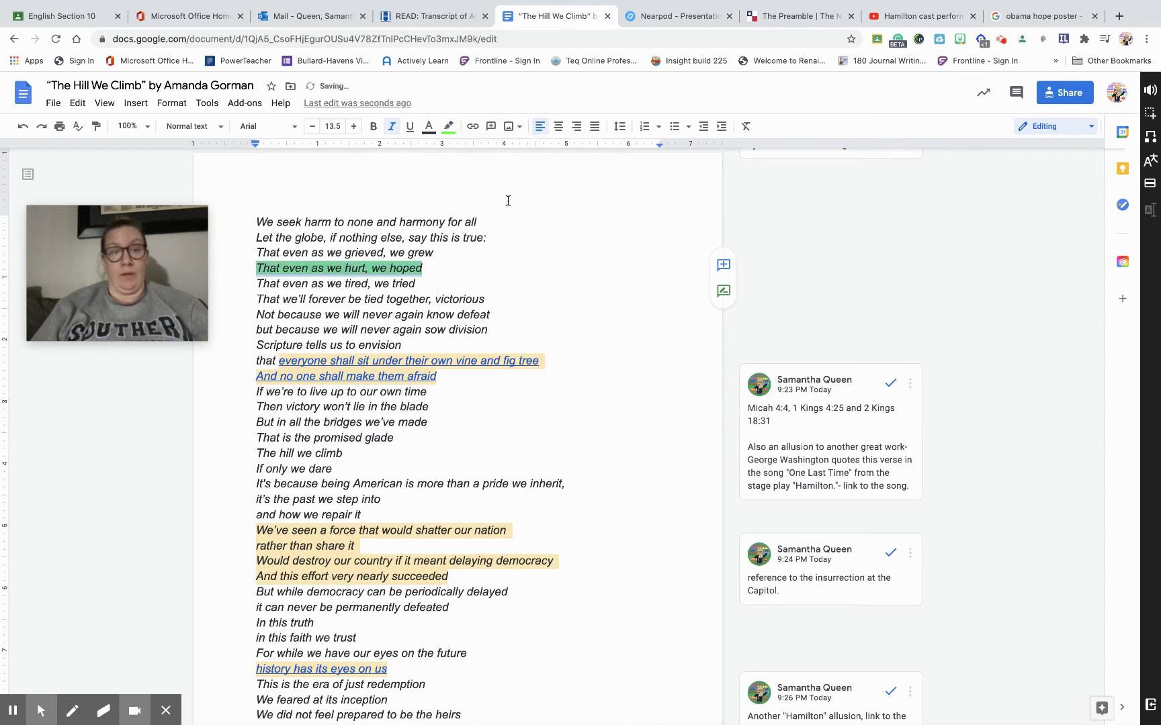
# Post a comment on "That even as we hurt, we hoped" reading "logos- example".
pyautogui.click(723, 265)
pyautogui.write('logos')
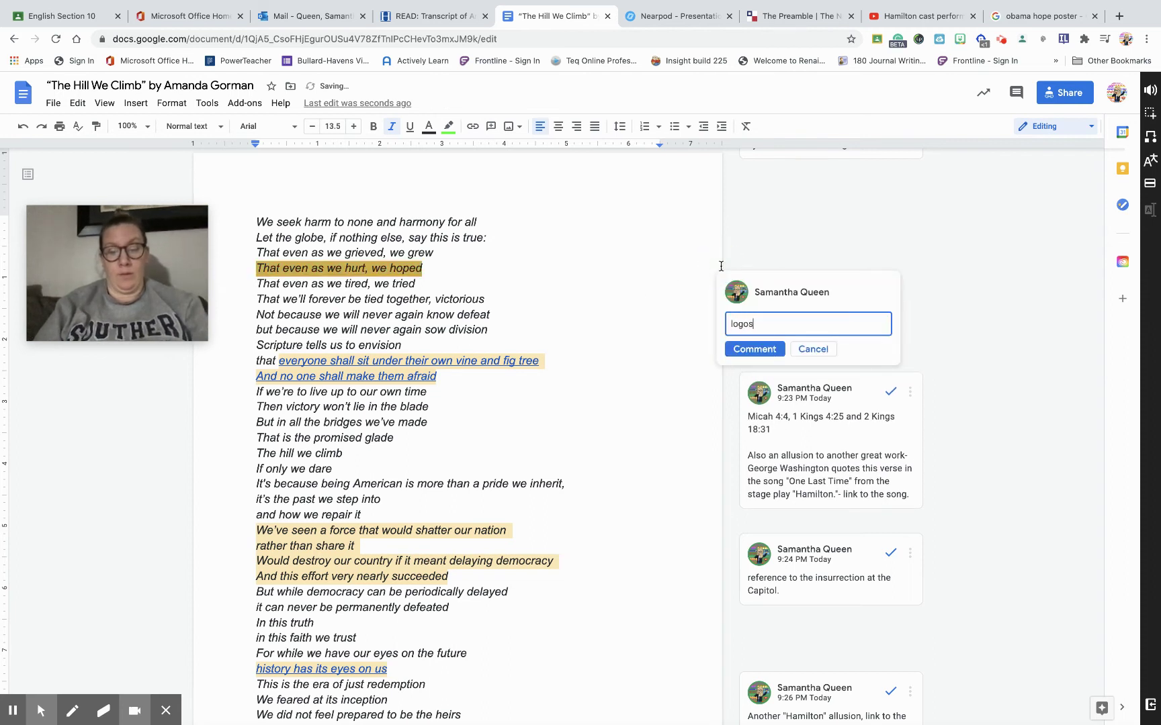
pyautogui.write('- example')
pyautogui.click(754, 349)
pyautogui.click(628, 377)
# Resolve the ethos comment on the line "To compose a country committed to all cultures".
pyautogui.scroll(15, 628, 377)
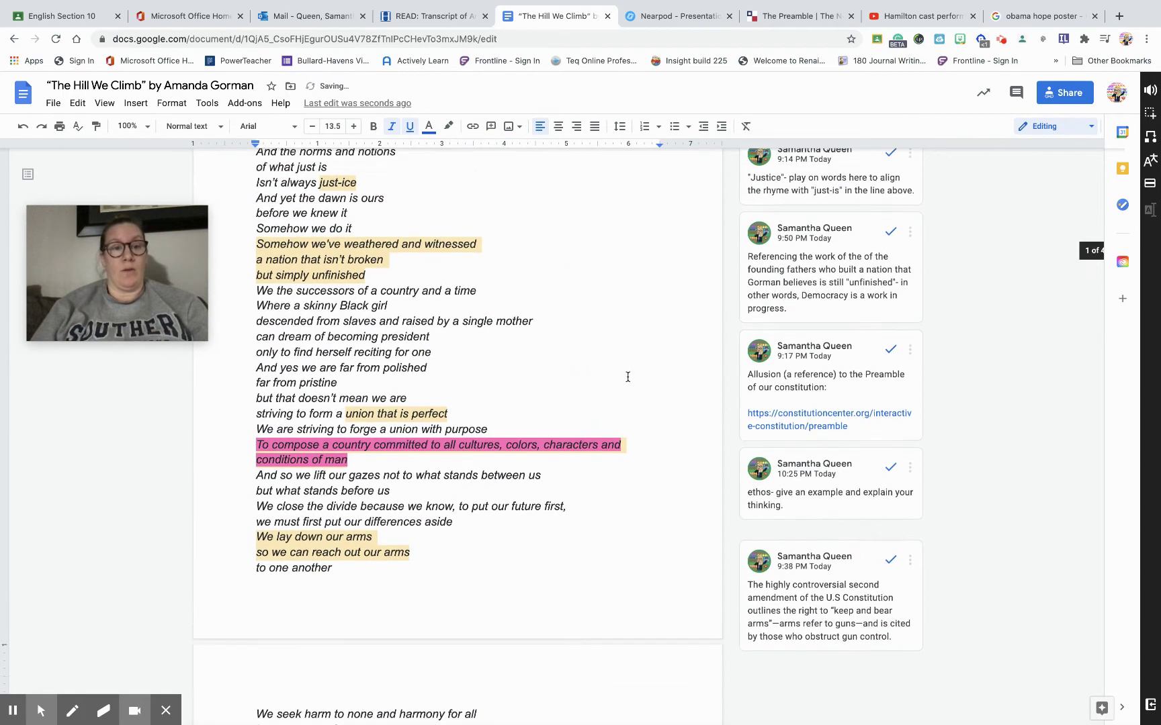
pyautogui.scroll(-5, 517, 423)
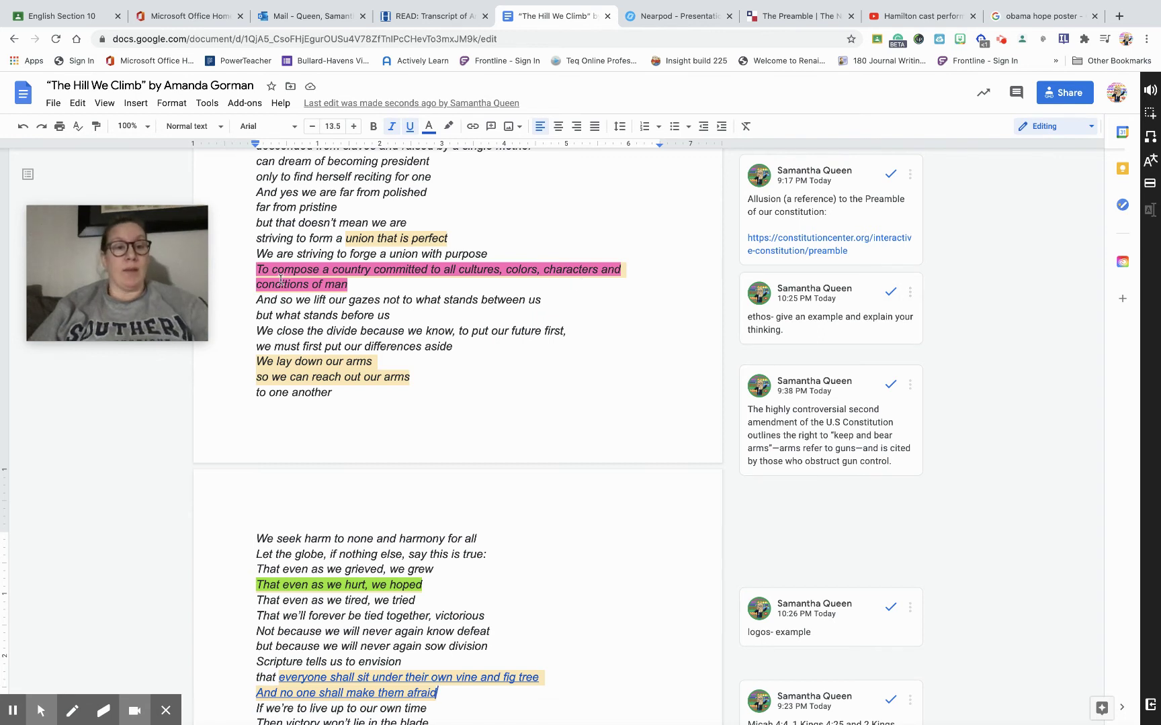
pyautogui.click(890, 293)
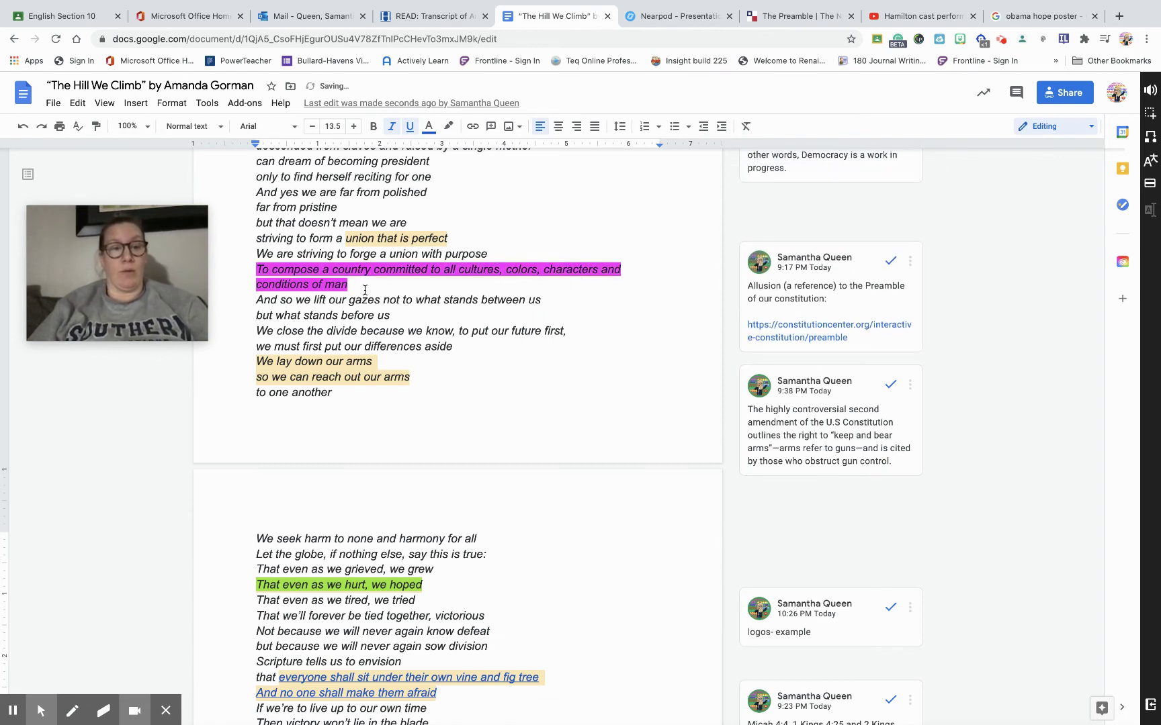
# Remove the magenta highlight from "To compose a country committed to all cultures, colors, characters and conditions of man".
pyautogui.moveTo(351, 284); pyautogui.dragTo(252, 269)
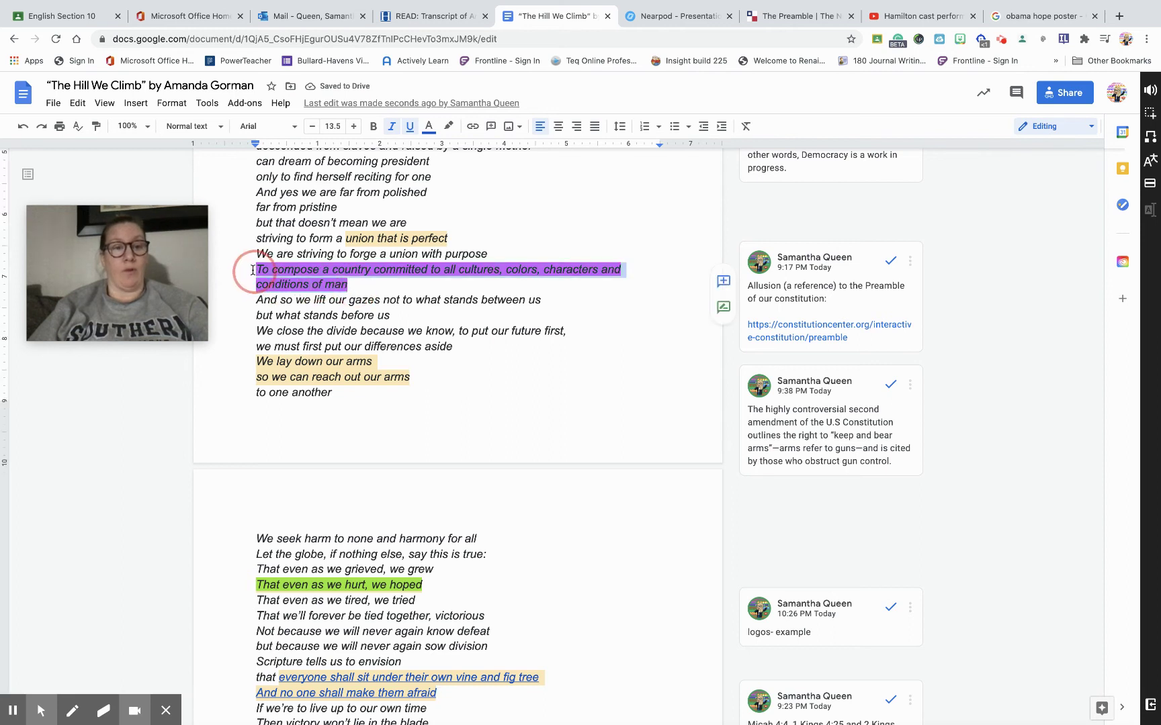
pyautogui.click(448, 127)
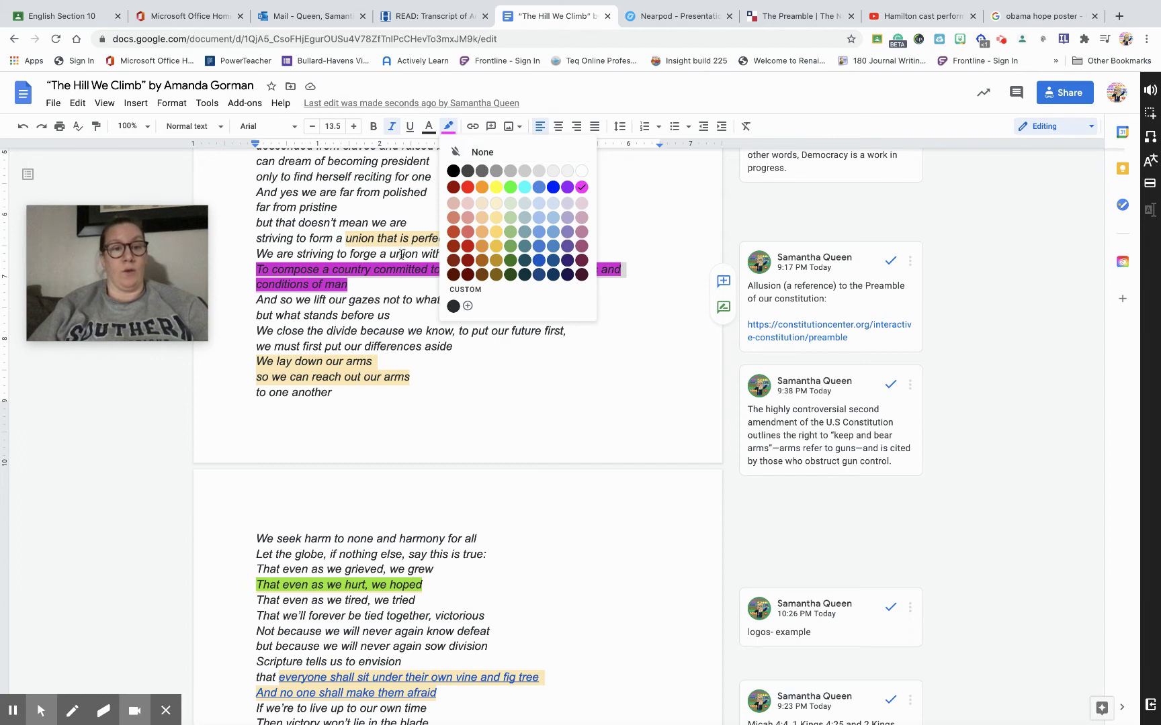
pyautogui.click(382, 297)
pyautogui.moveTo(354, 285); pyautogui.dragTo(238, 272)
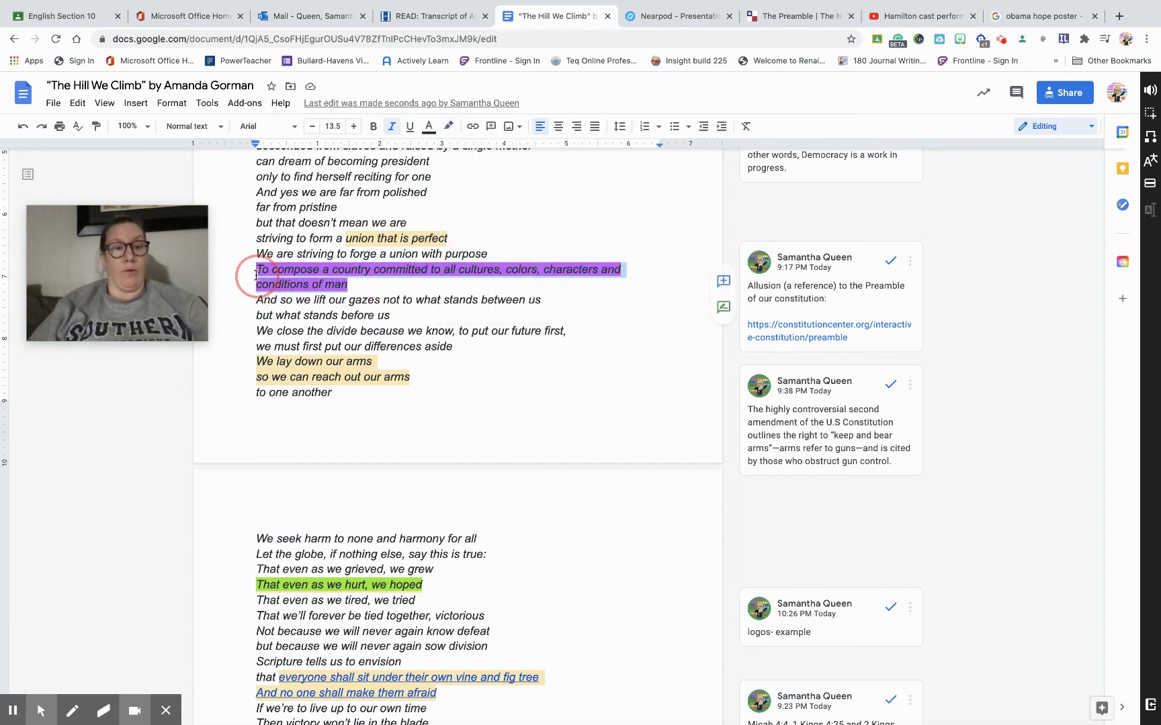
pyautogui.click(449, 128)
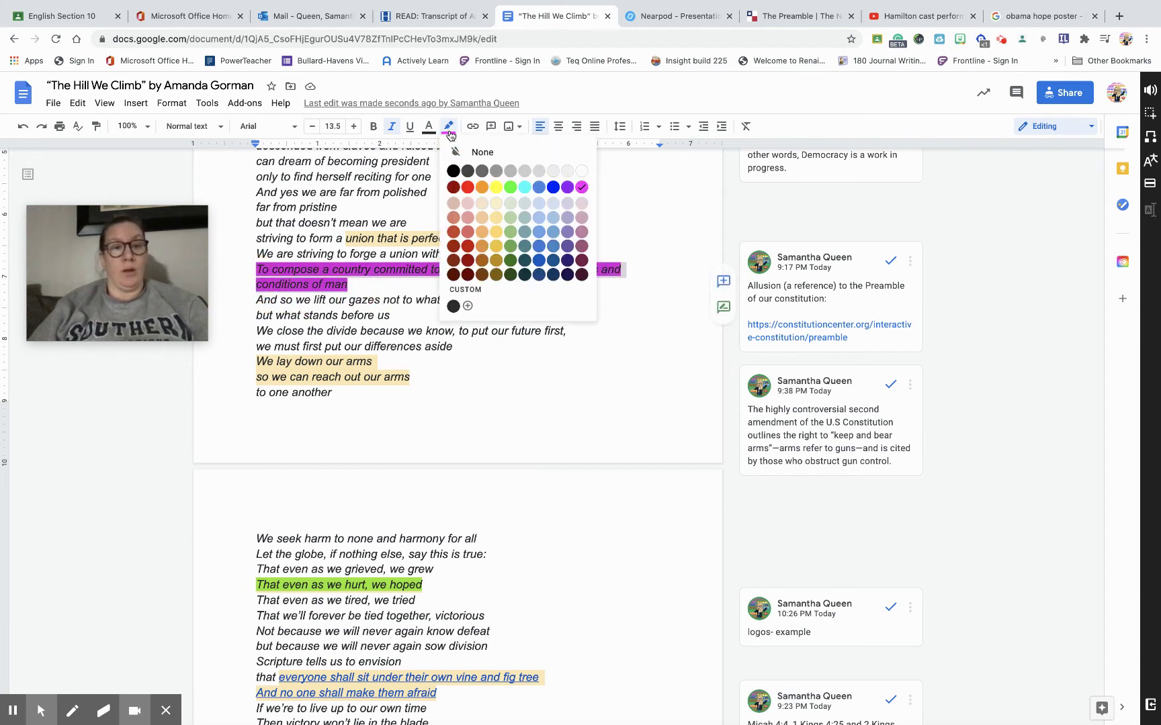
pyautogui.click(482, 153)
pyautogui.click(513, 348)
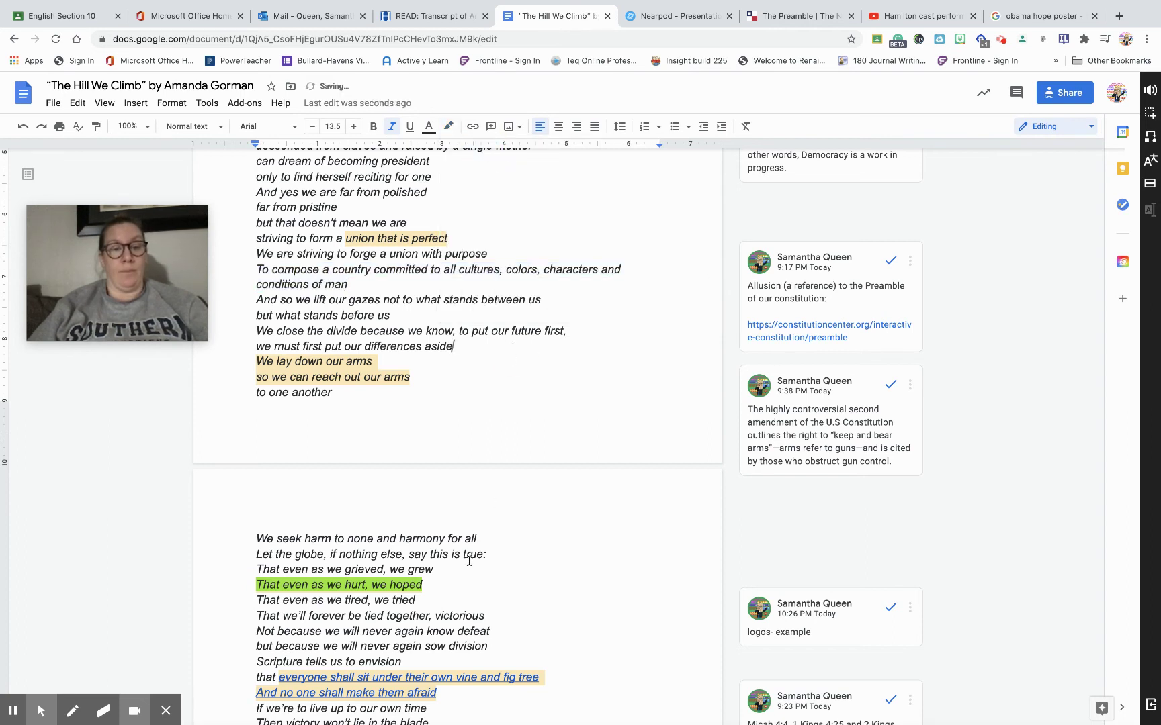
# Remove the green highlight from "That even as we hurt, we hoped" and resolve the logos comment on that line.
pyautogui.click(423, 584)
pyautogui.moveTo(406, 584); pyautogui.dragTo(223, 583)
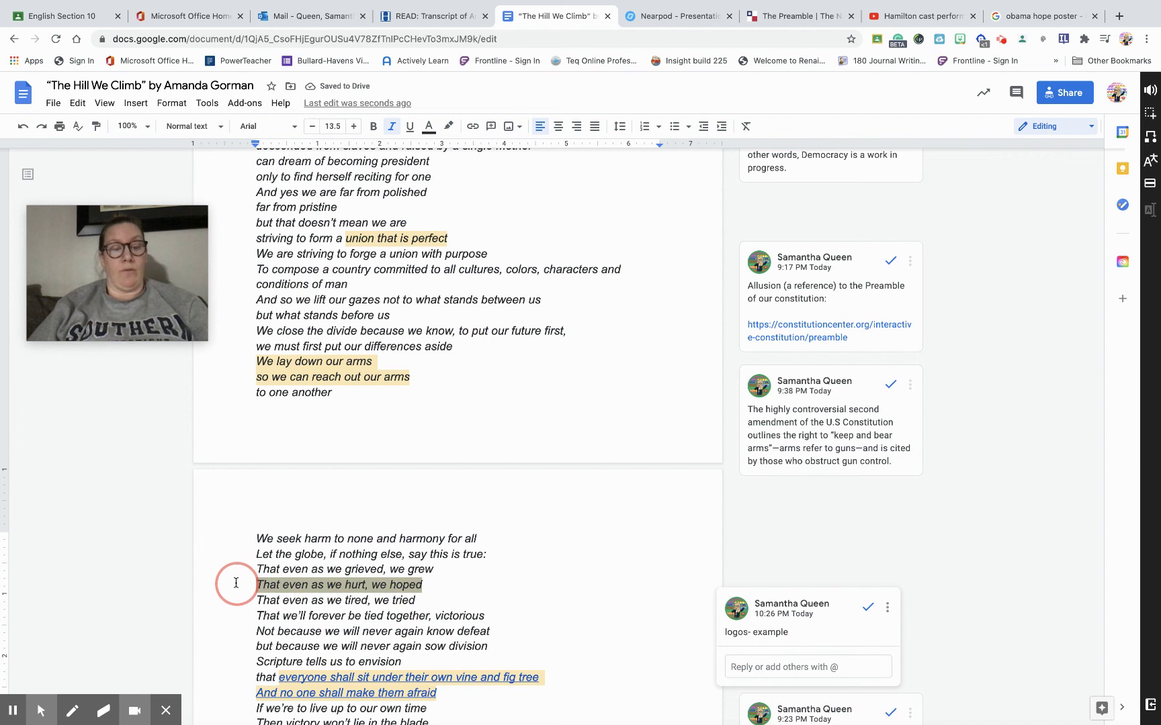
pyautogui.click(448, 127)
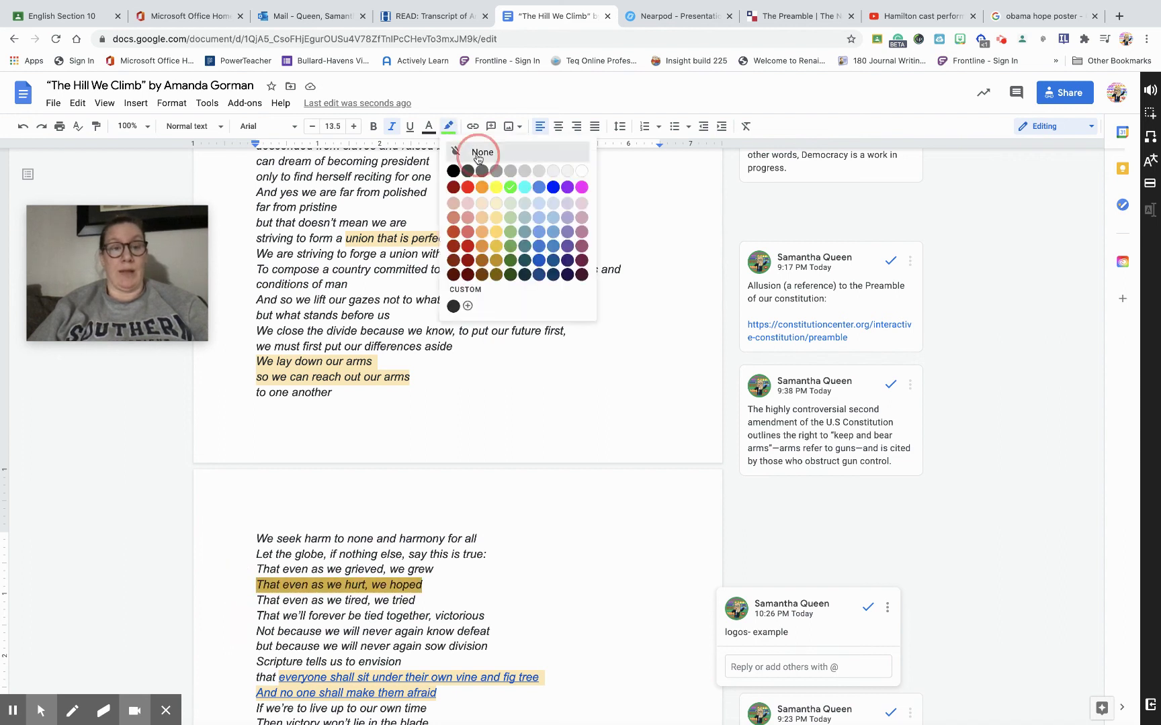
pyautogui.click(480, 152)
pyautogui.click(869, 613)
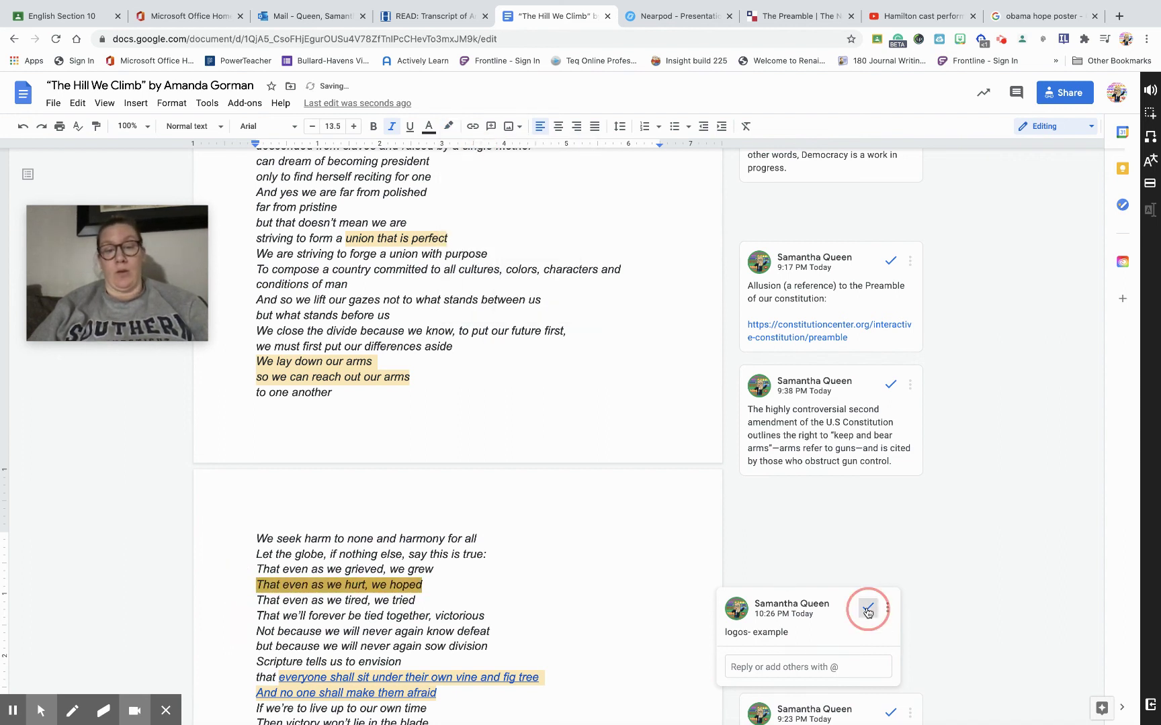
pyautogui.click(603, 533)
# Remove the highlight colour from "We've braved the belly of the beast" and resolve the Pathos example comment on that line.
pyautogui.scroll(5, 603, 533)
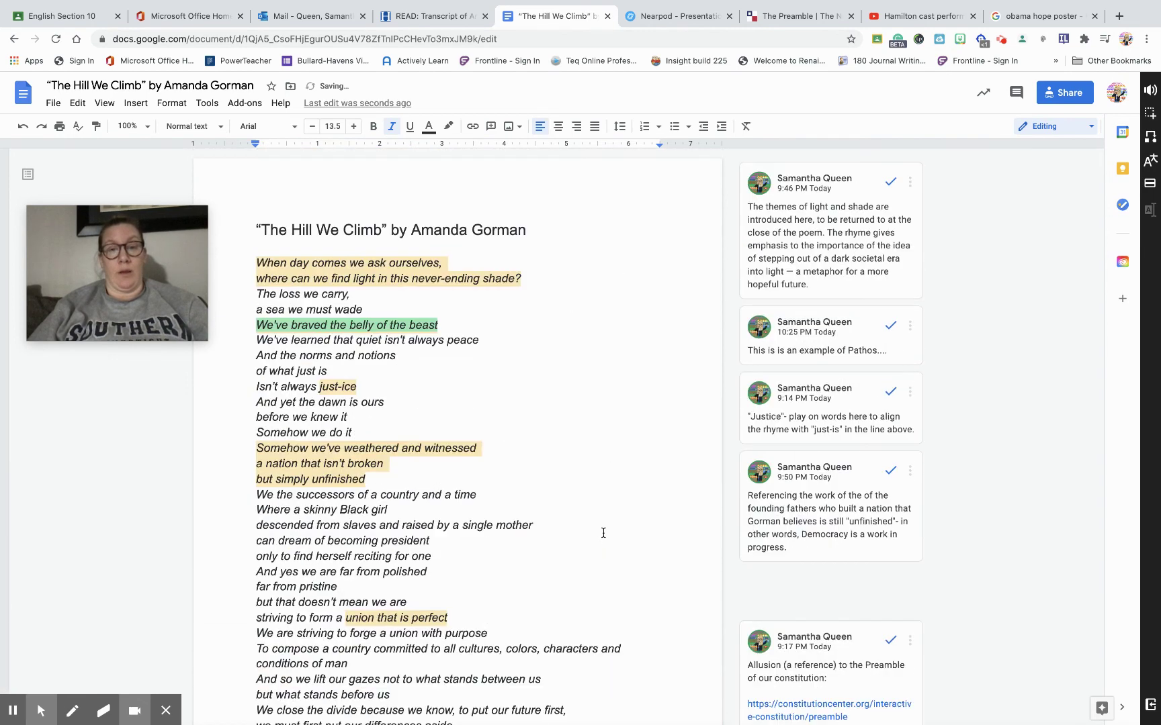
pyautogui.moveTo(442, 327); pyautogui.dragTo(244, 327)
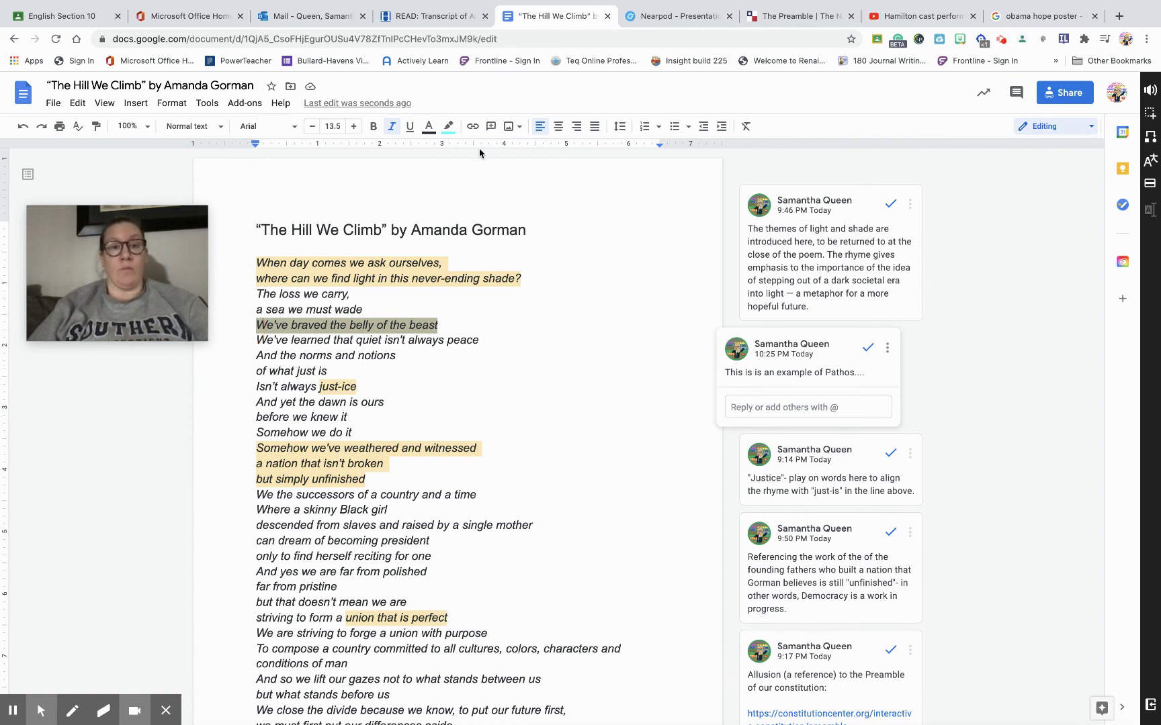
pyautogui.click(448, 127)
pyautogui.click(495, 169)
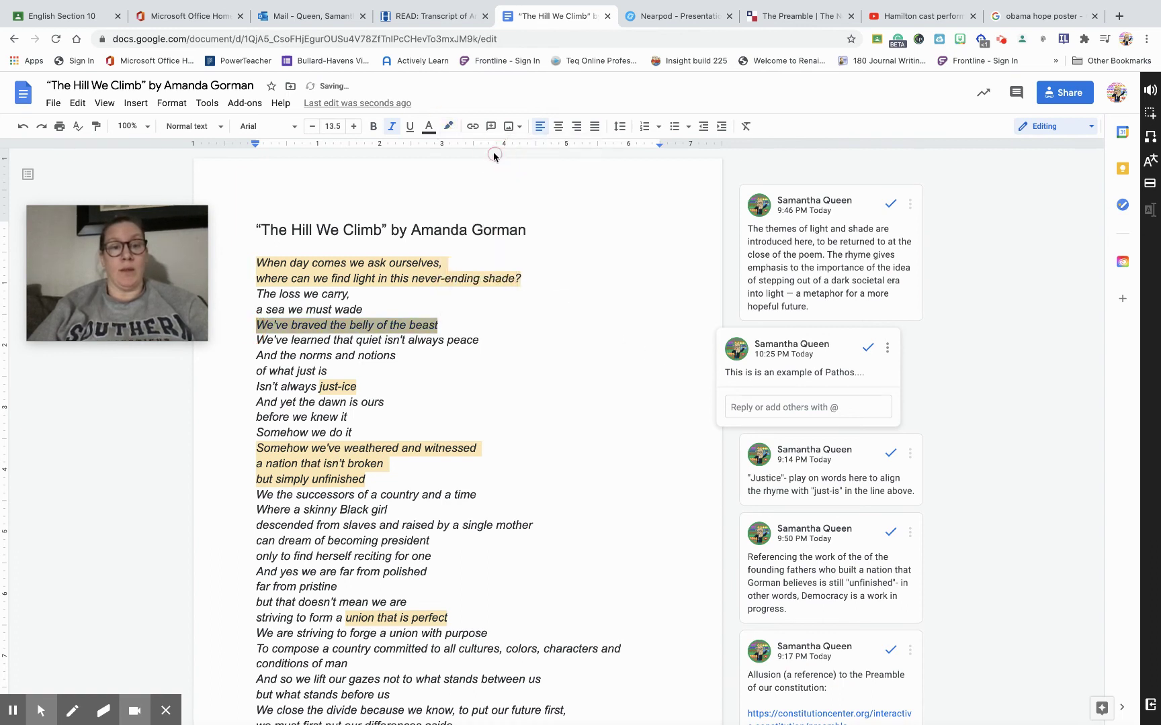
pyautogui.click(869, 347)
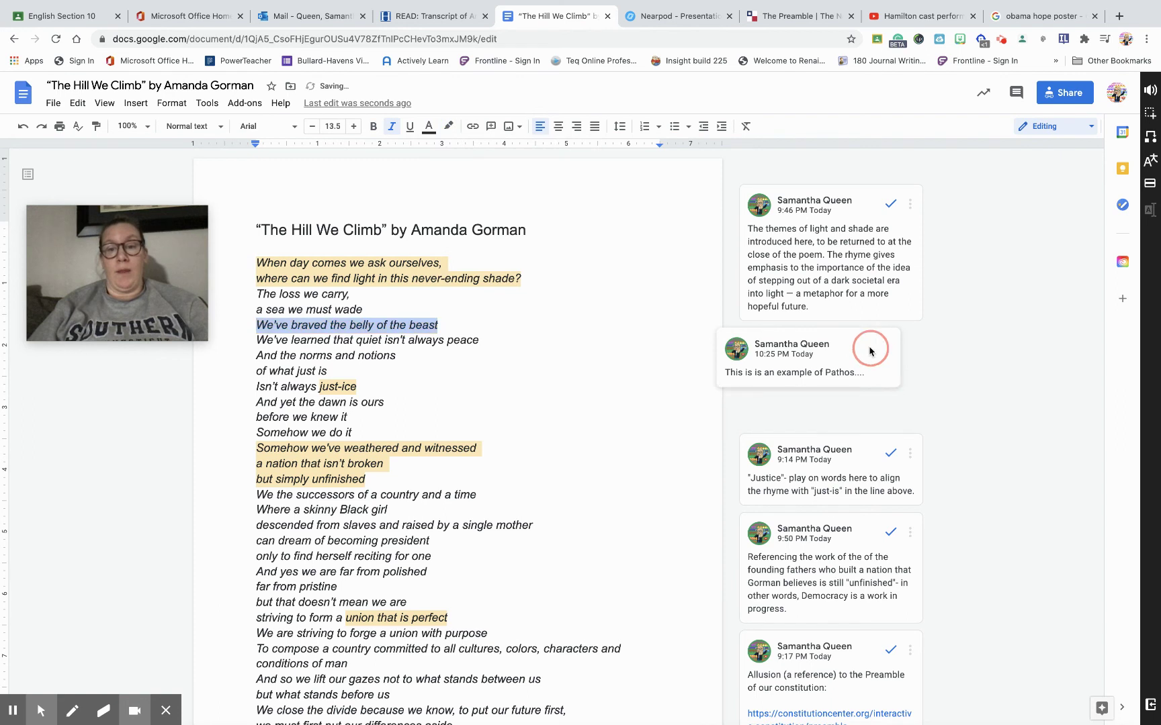
pyautogui.click(607, 441)
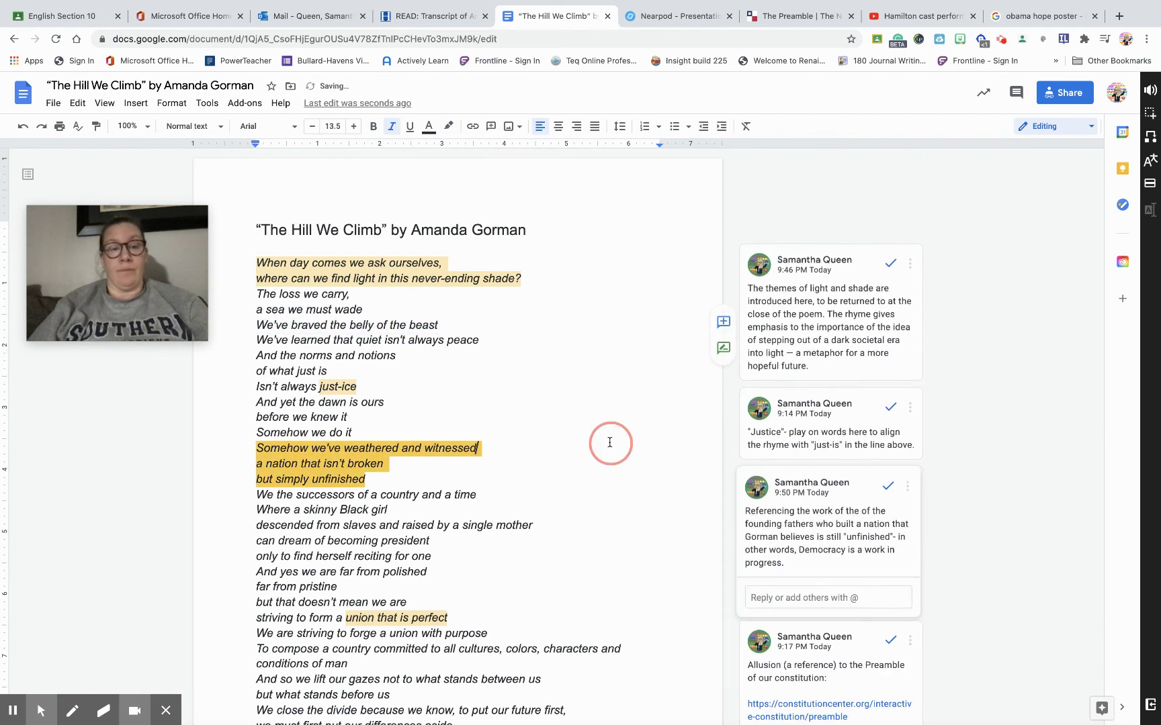
pyautogui.click(446, 324)
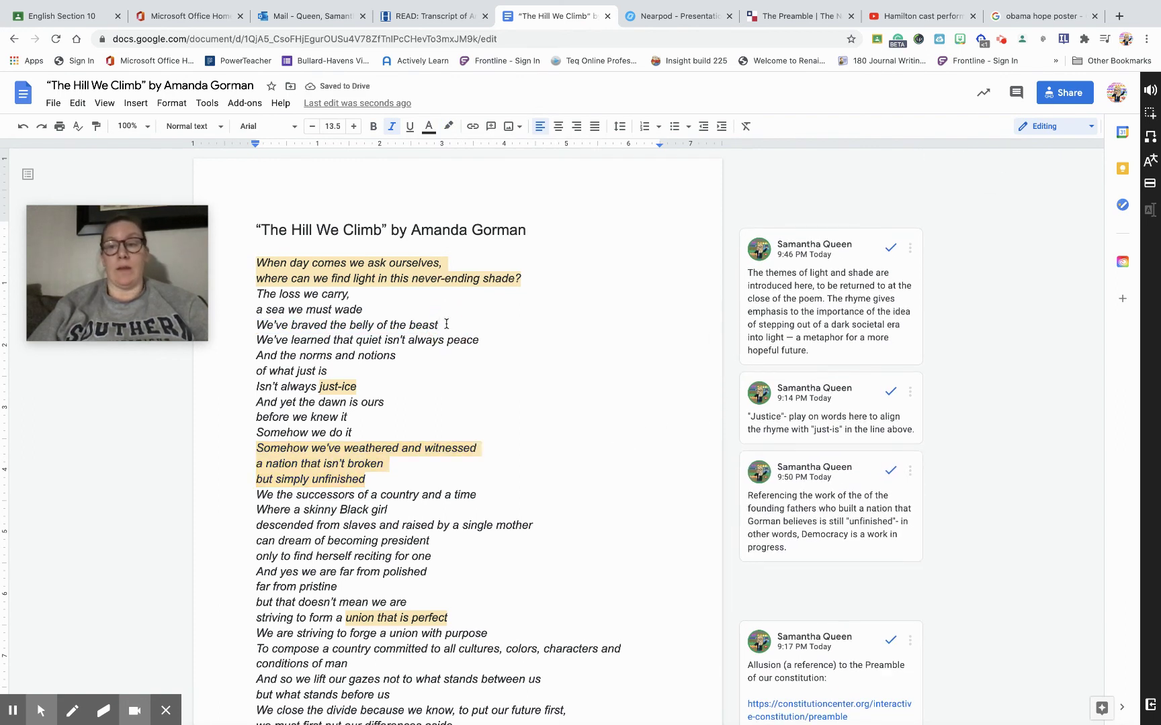
pyautogui.scroll(-20, 446, 325)
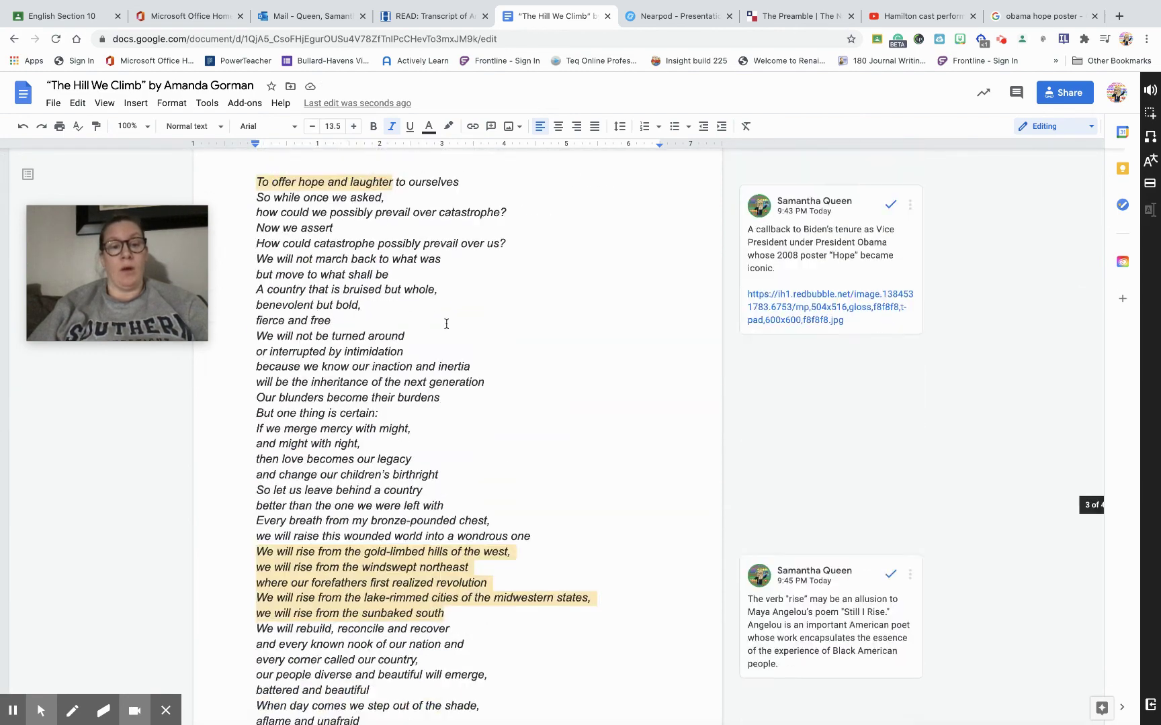
pyautogui.scroll(-8, 446, 324)
pyautogui.scroll(20, 446, 324)
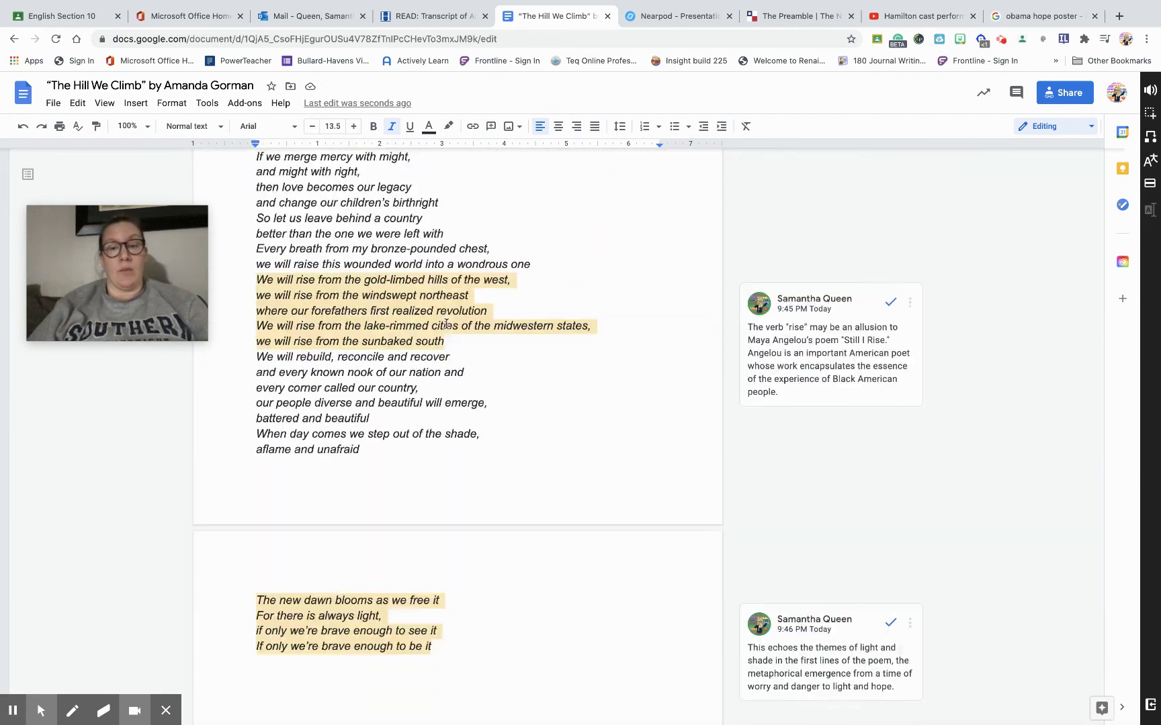